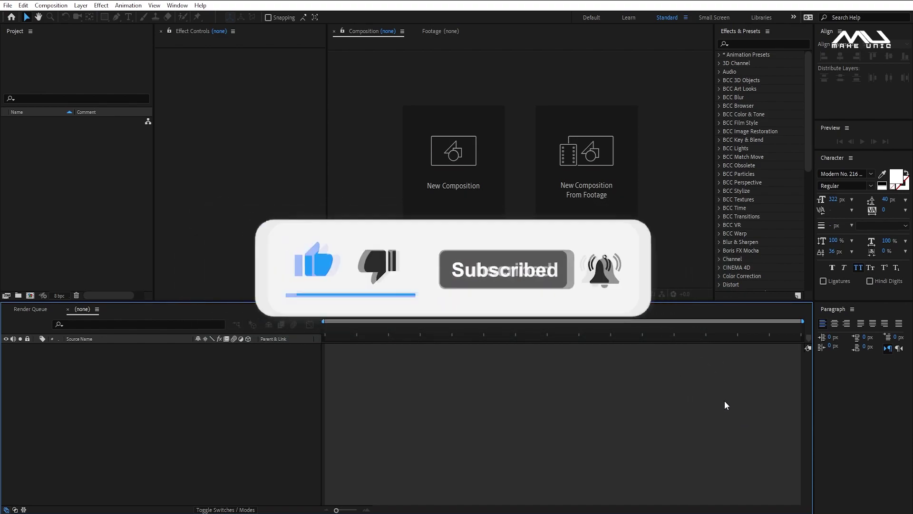
# - Create a 1080×1350, 4-second, 30 fps composition named 'shake'
pyautogui.click(471, 188)
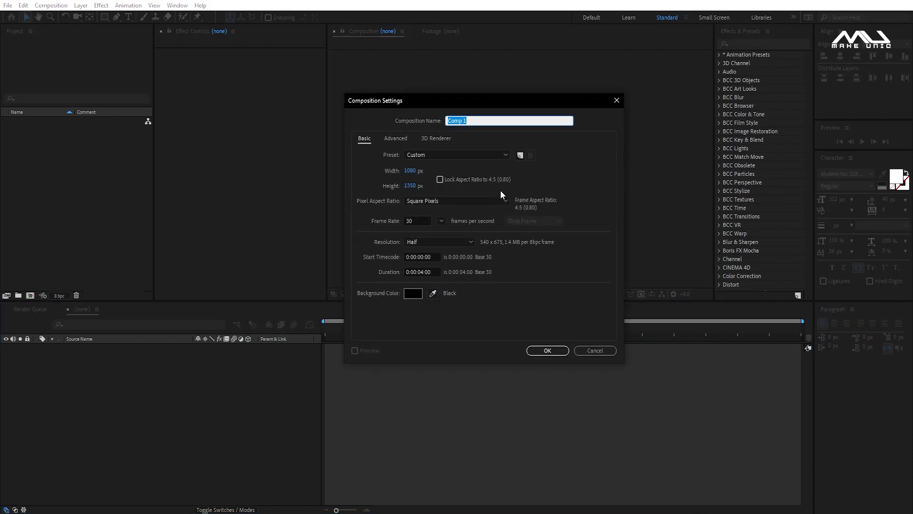
pyautogui.write('shake')
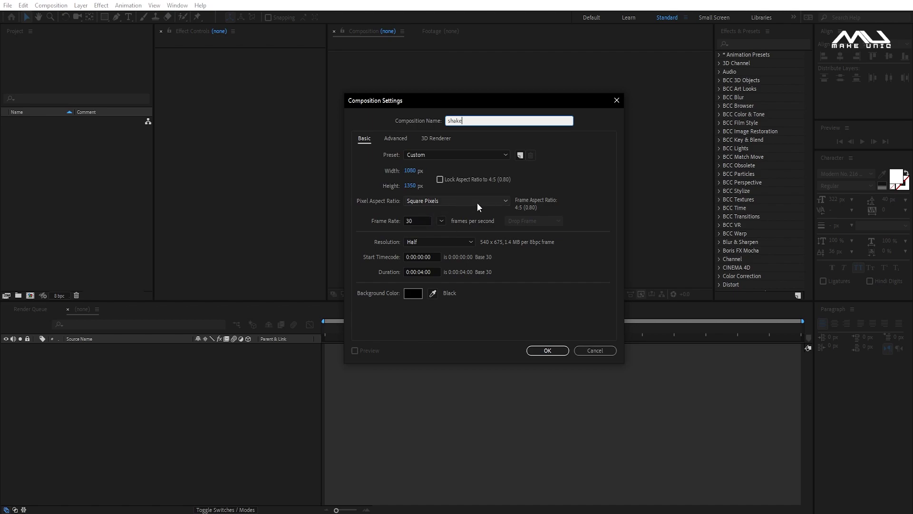
pyautogui.click(406, 141)
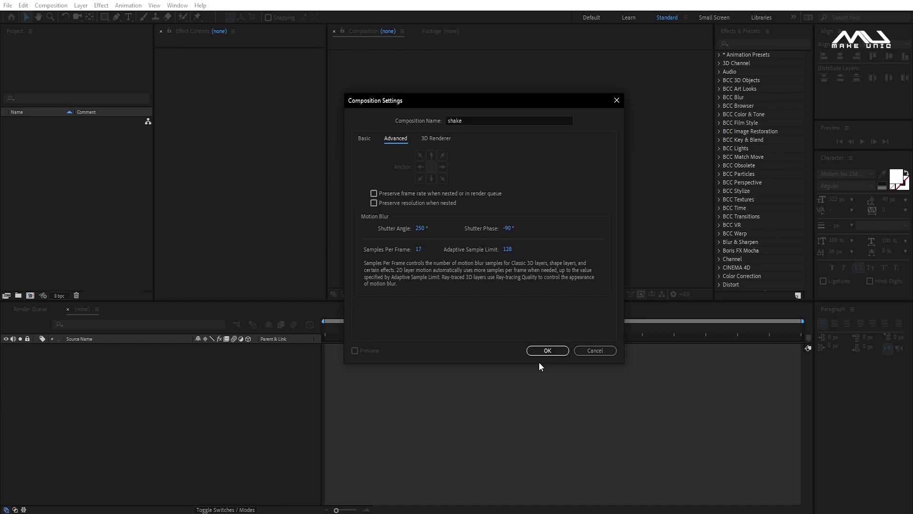
pyautogui.click(550, 350)
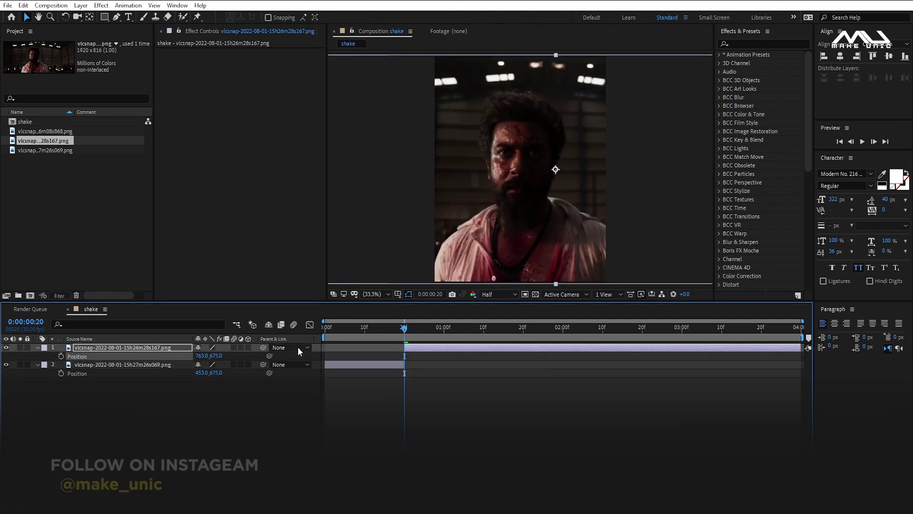
# - Sequence the second and third stills, reframe the close-up to fill the frame, and trim its end
pyautogui.moveTo(404, 328); pyautogui.dragTo(484, 328)
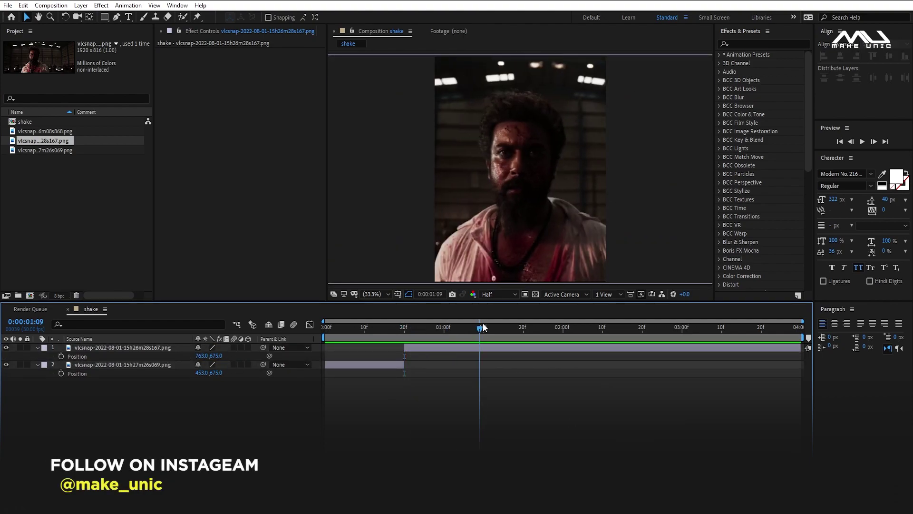
pyautogui.moveTo(43, 131); pyautogui.dragTo(486, 346)
pyautogui.moveTo(212, 356); pyautogui.dragTo(228, 352)
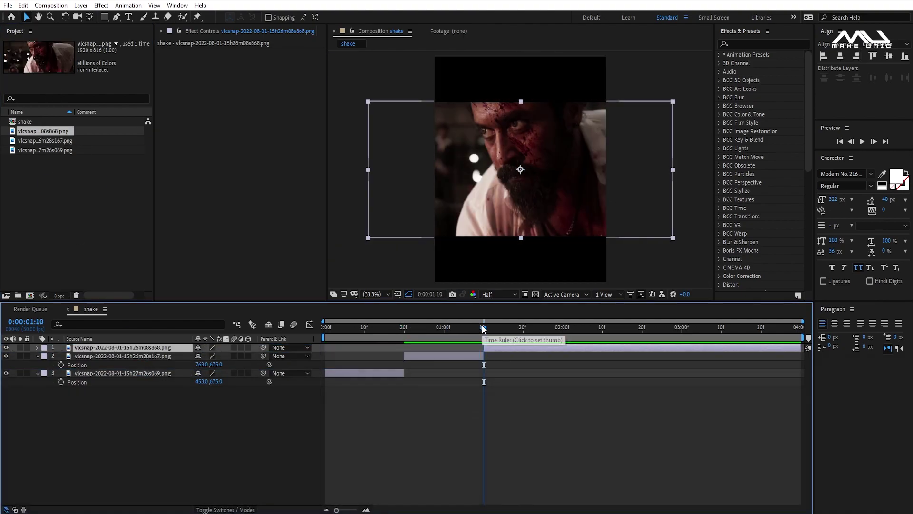
pyautogui.moveTo(483, 328); pyautogui.dragTo(559, 327)
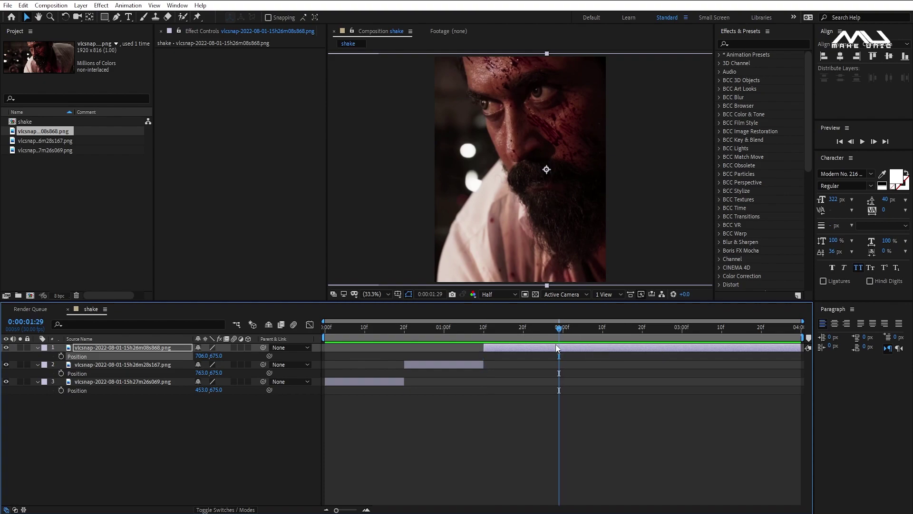
pyautogui.hotkey('alt', ']')
pyautogui.click(508, 442)
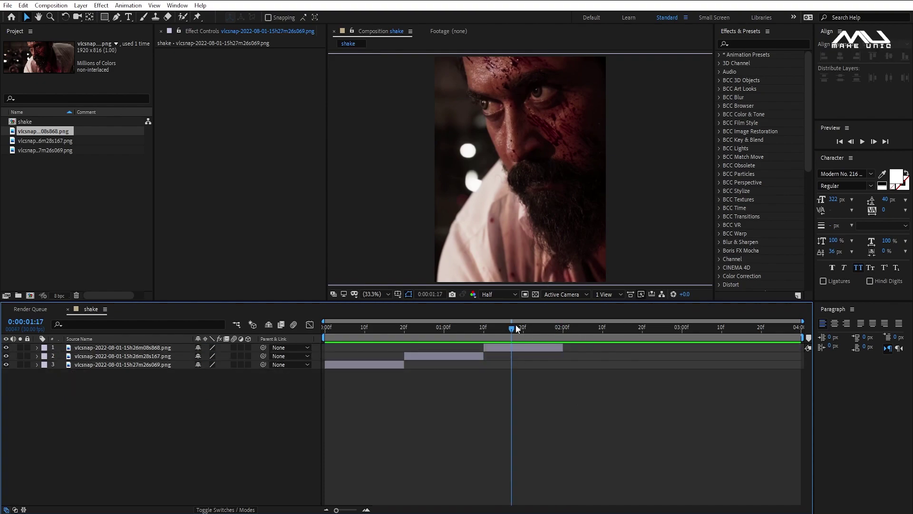
# - Scrub the timeline to preview frames at 0:20, 1:09, 1:19 and 0:09
pyautogui.moveTo(510, 329); pyautogui.dragTo(460, 338)
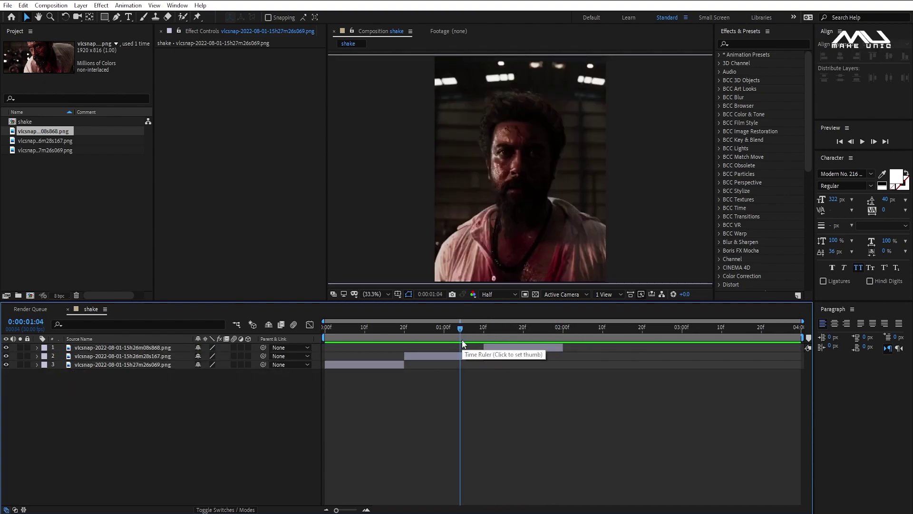
pyautogui.click(348, 340)
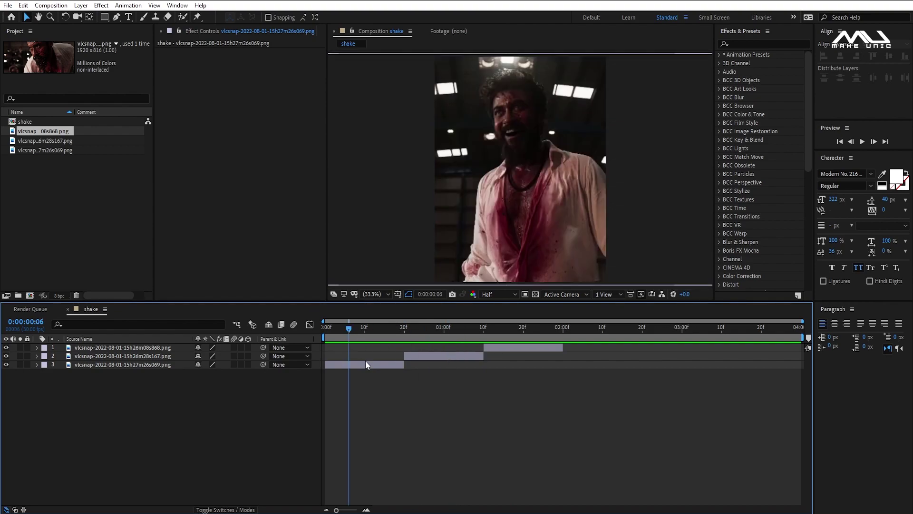
pyautogui.click(360, 363)
pyautogui.click(364, 341)
pyautogui.click(404, 329)
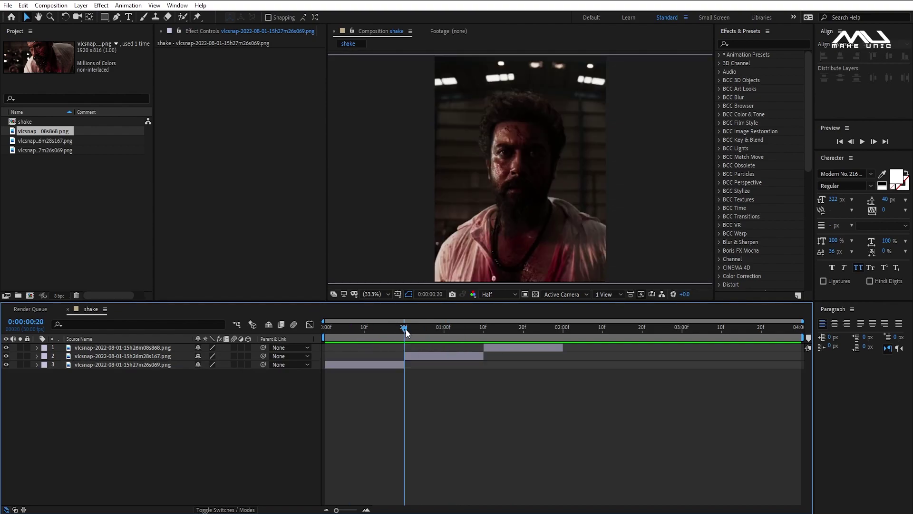
pyautogui.click(481, 336)
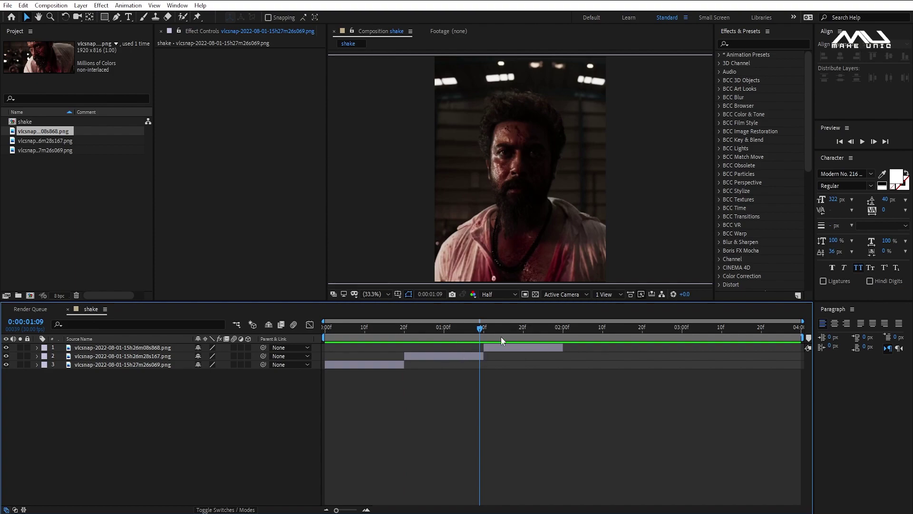
pyautogui.click(518, 335)
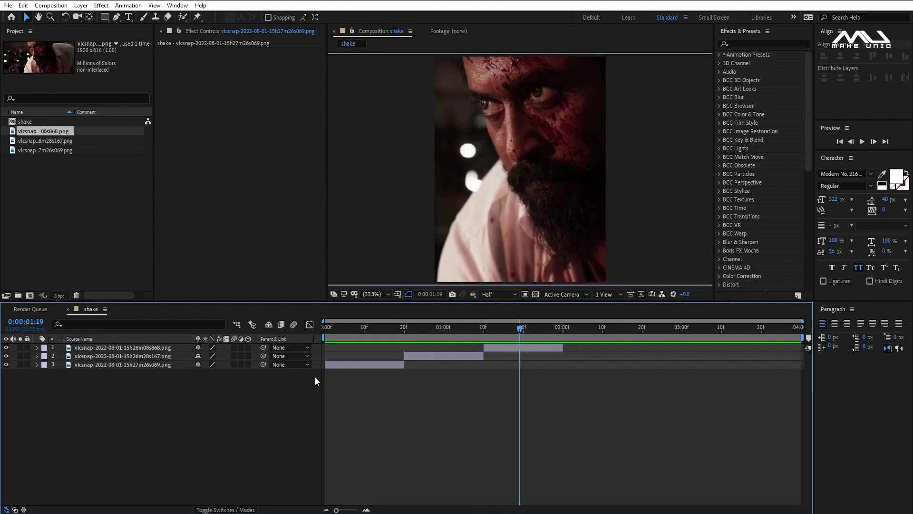
pyautogui.click(361, 332)
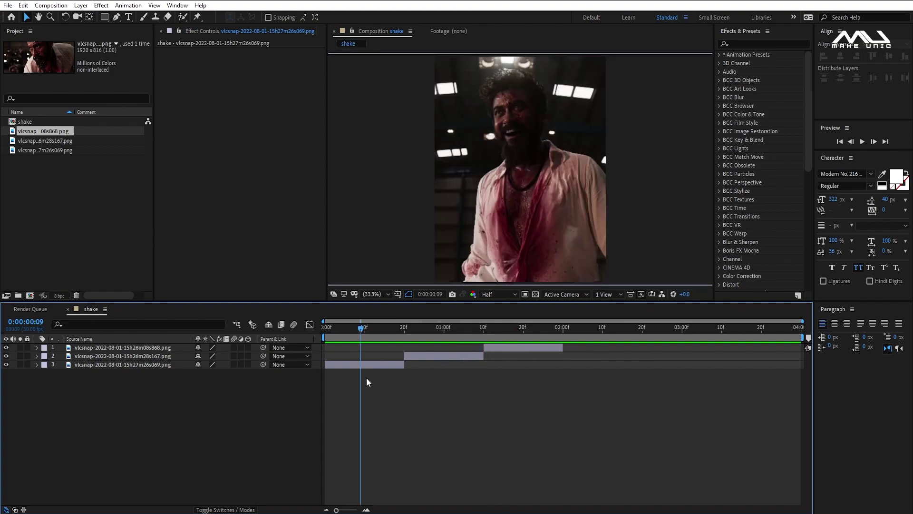
pyautogui.click(369, 364)
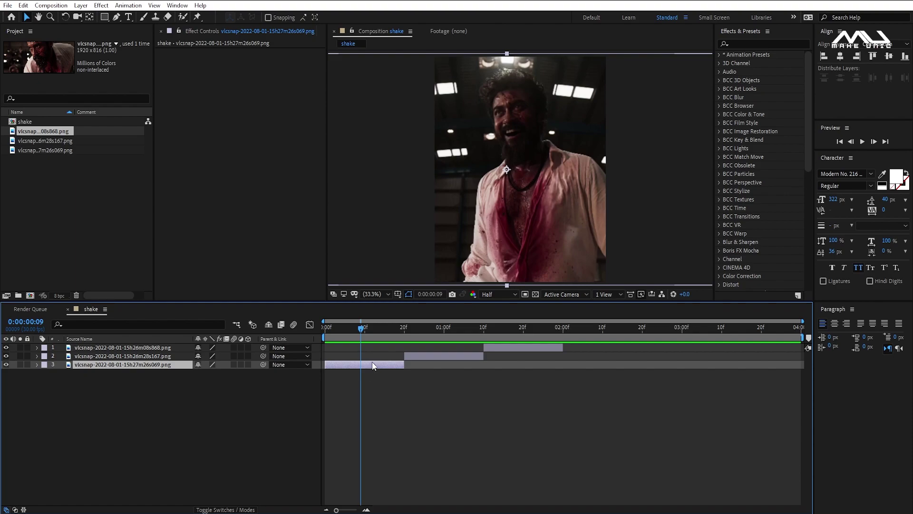
# - Check the middle and close-up stills at 1:00 and 1:21, then return to the start
pyautogui.moveTo(429, 328); pyautogui.dragTo(444, 328)
pyautogui.click(391, 356)
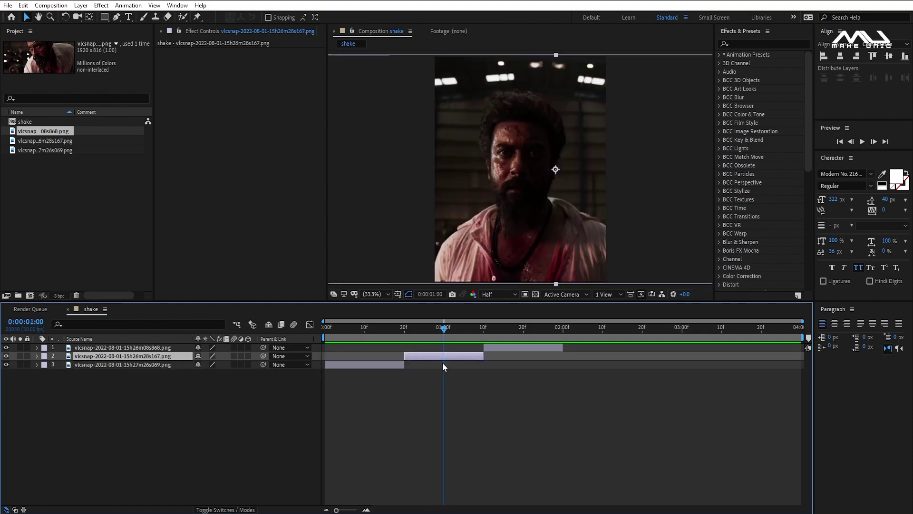
pyautogui.click(526, 328)
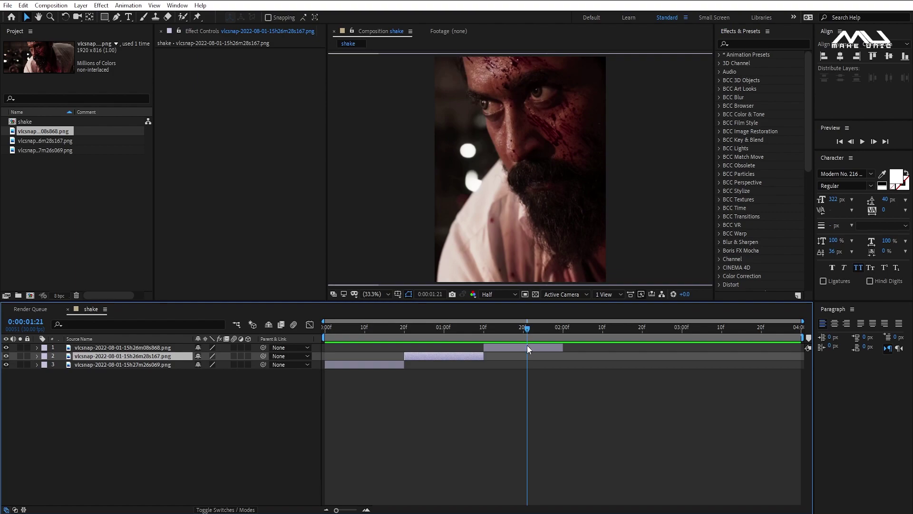
pyautogui.click(509, 350)
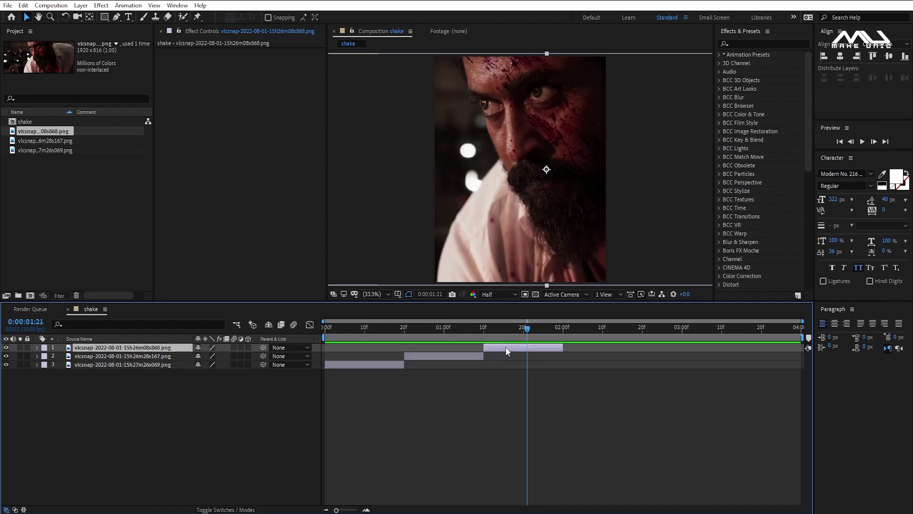
pyautogui.click(447, 374)
pyautogui.click(326, 327)
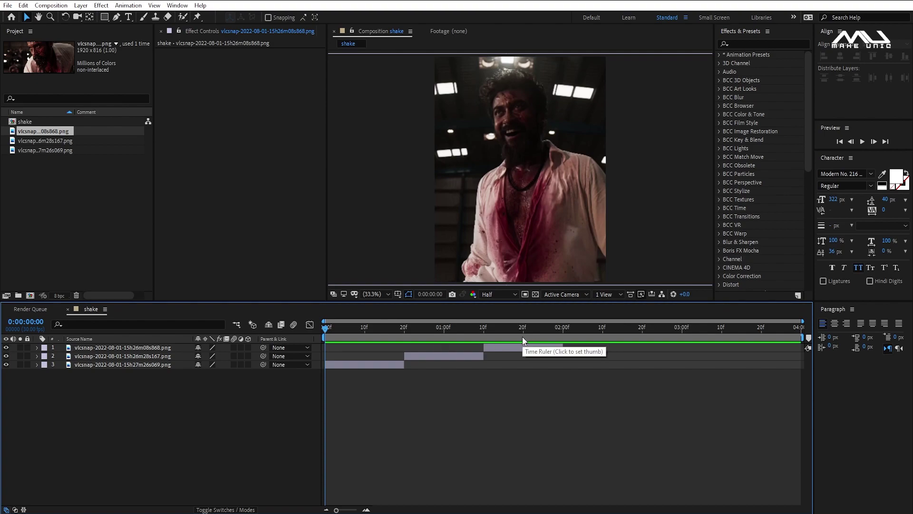
# - Precompose the bottom image layer as '1', moving all attributes into it
pyautogui.click(96, 364)
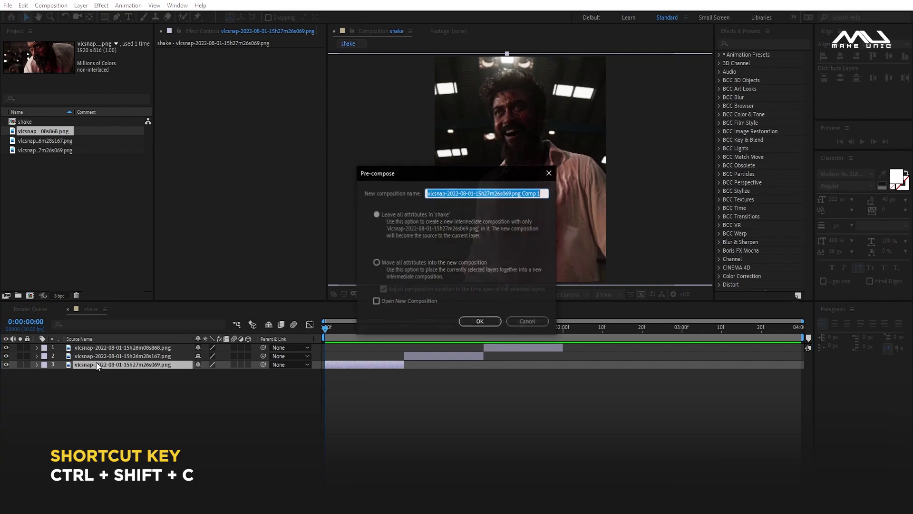
pyautogui.hotkey('ctrl', 'shift', 'c')
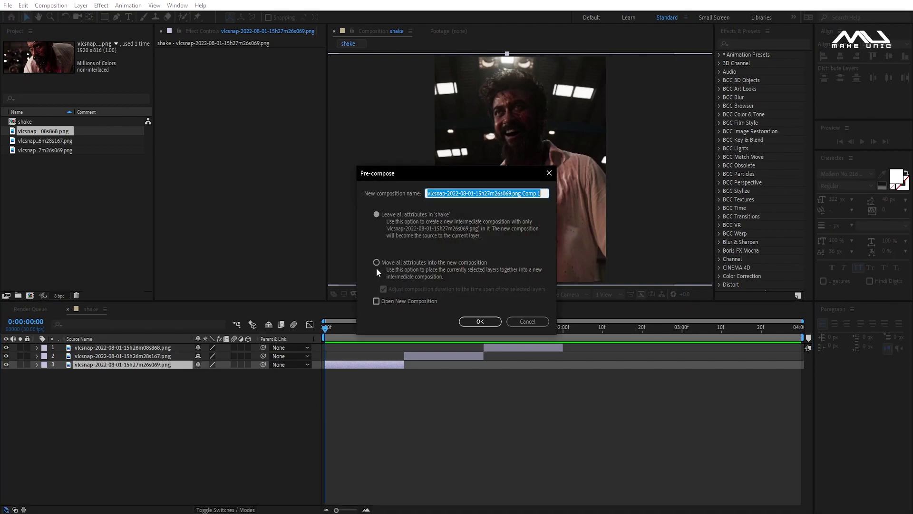
pyautogui.click(377, 262)
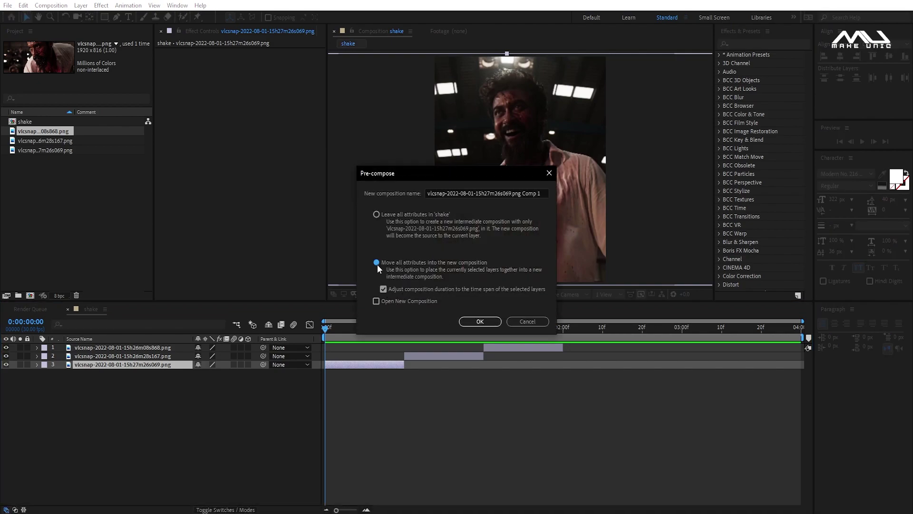
pyautogui.click(441, 193)
pyautogui.hotkey('ctrl', 'a')
pyautogui.write('1')
pyautogui.click(480, 321)
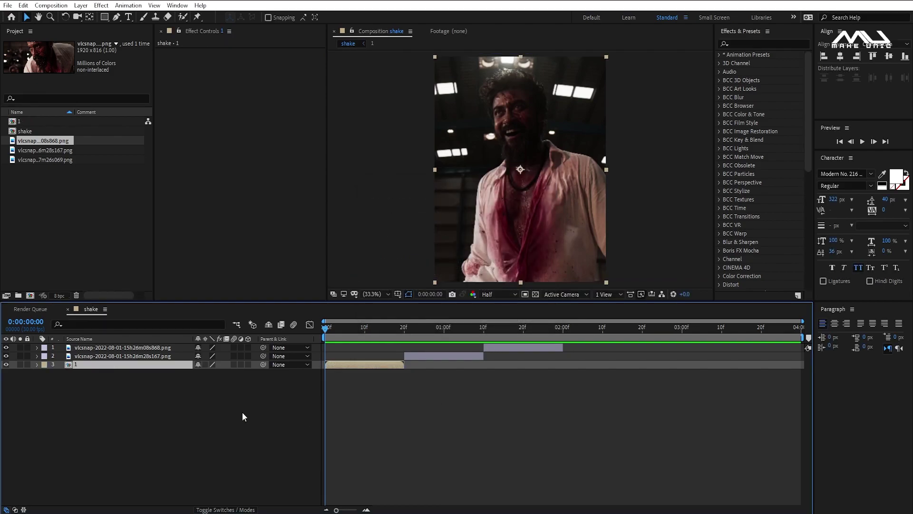
# - Precompose the middle image layer as '2'
pyautogui.click(125, 355)
pyautogui.click(129, 348)
pyautogui.click(97, 360)
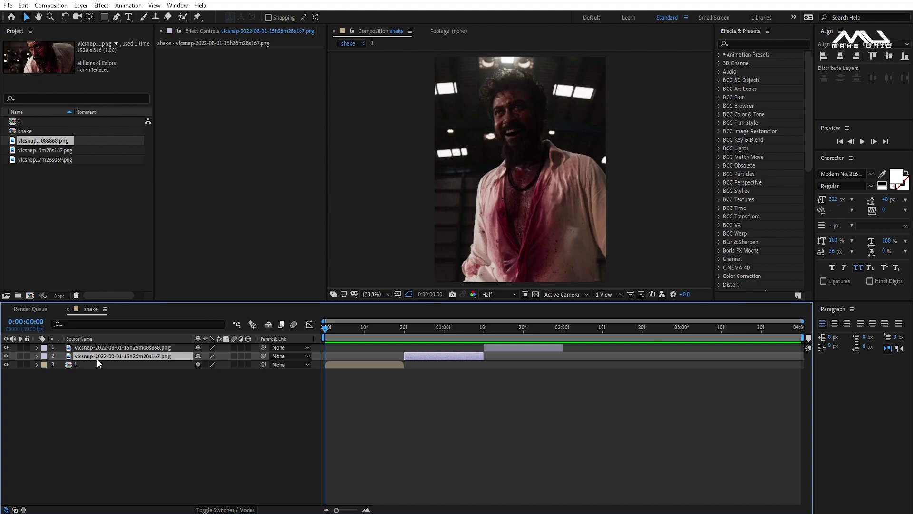
pyautogui.hotkey('ctrl', 'shift', 'c')
pyautogui.write('2')
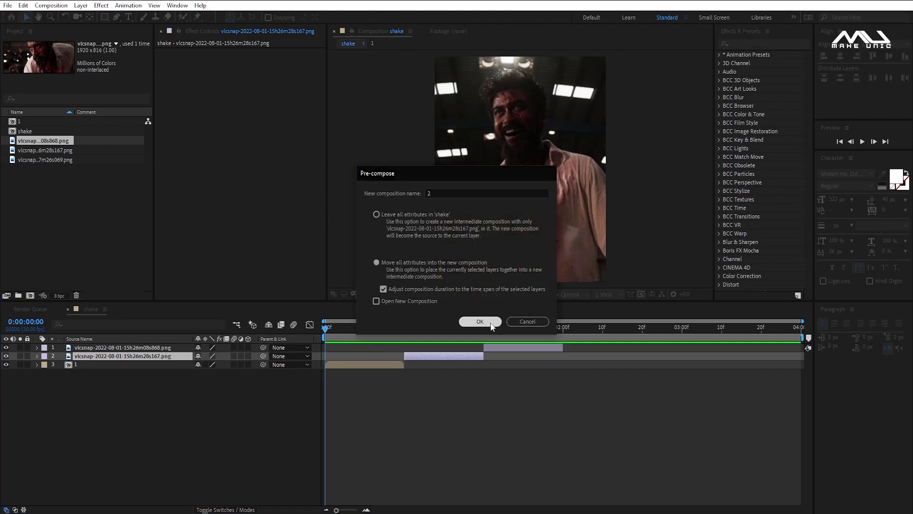
pyautogui.click(471, 321)
# - Precompose the top image layer as '3' and enable Collapse Transformations on all three precomps
pyautogui.click(123, 349)
pyautogui.hotkey('ctrl', 'shift', 'c')
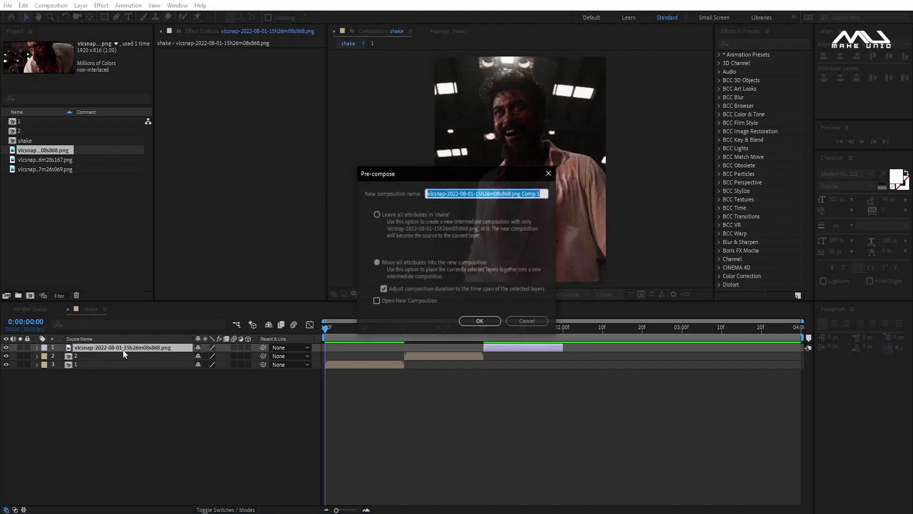
pyautogui.click(474, 321)
pyautogui.click(475, 438)
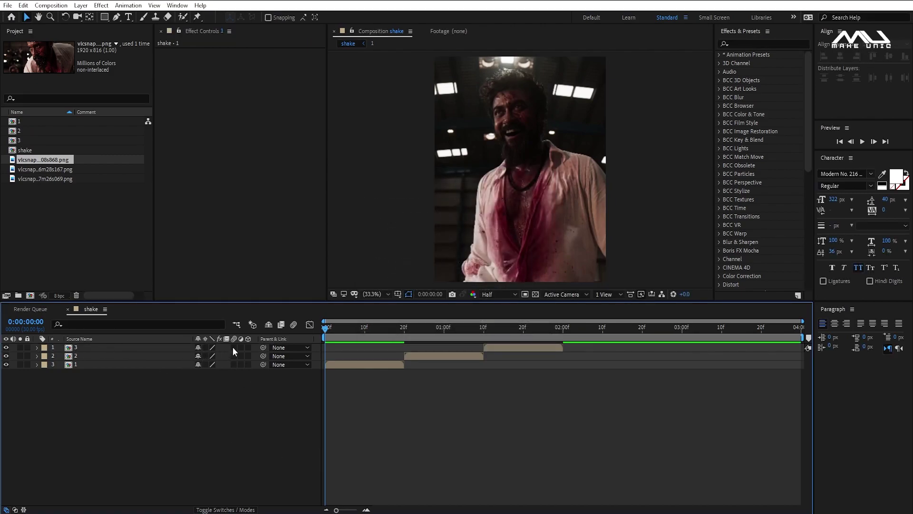
pyautogui.moveTo(234, 347); pyautogui.dragTo(232, 376)
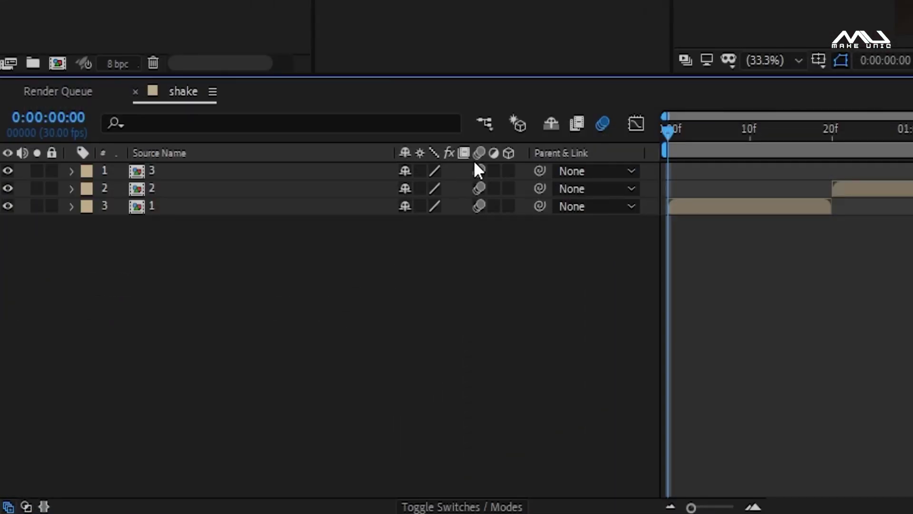
# - Toggle the timeline columns between Modes and Switches, ending on Switches
pyautogui.click(457, 507)
pyautogui.click(456, 507)
pyautogui.click(457, 507)
pyautogui.click(457, 507)
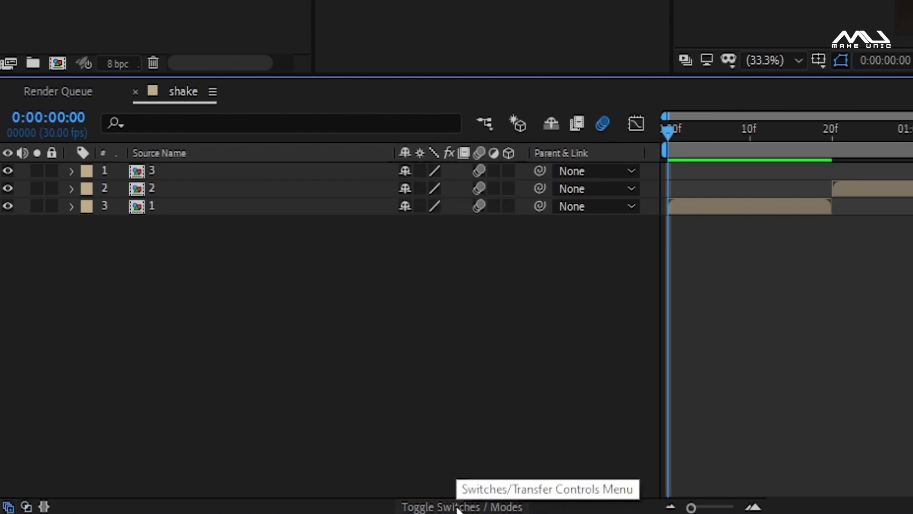
pyautogui.click(457, 507)
pyautogui.click(456, 507)
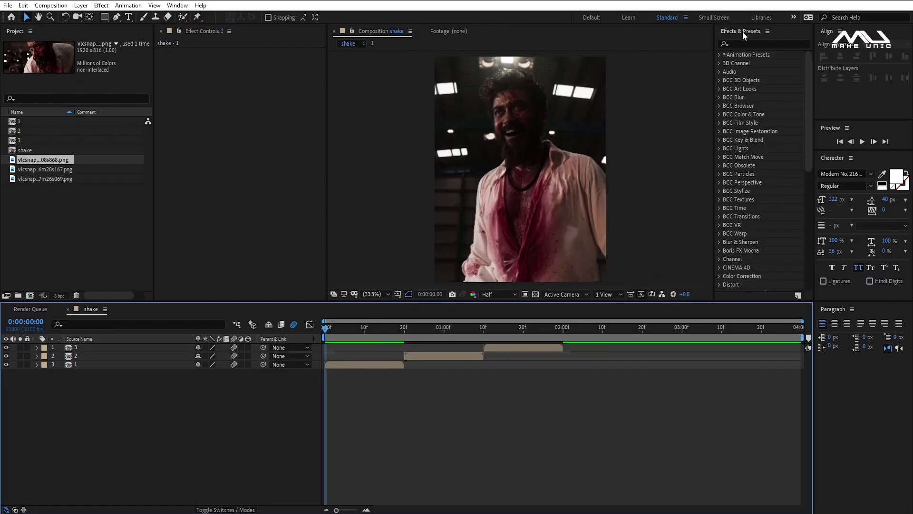
# - Search Effects & Presets for 'blurmo' to list the Sapphire S_BlurMotion effects
pyautogui.click(177, 6)
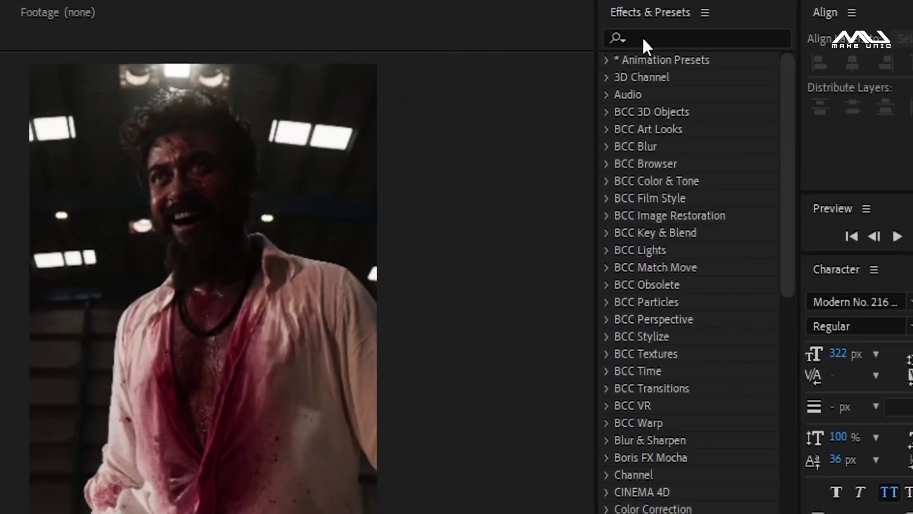
pyautogui.click(739, 40)
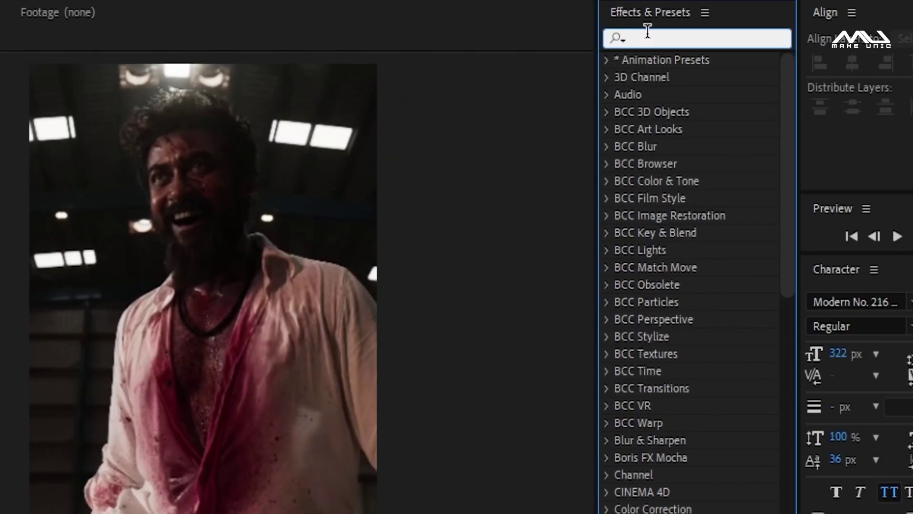
pyautogui.write('blur')
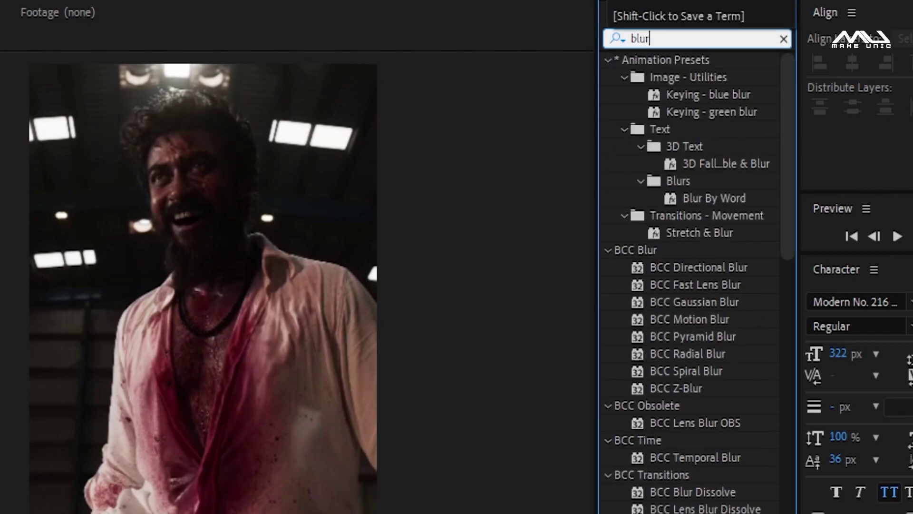
pyautogui.write('rio')
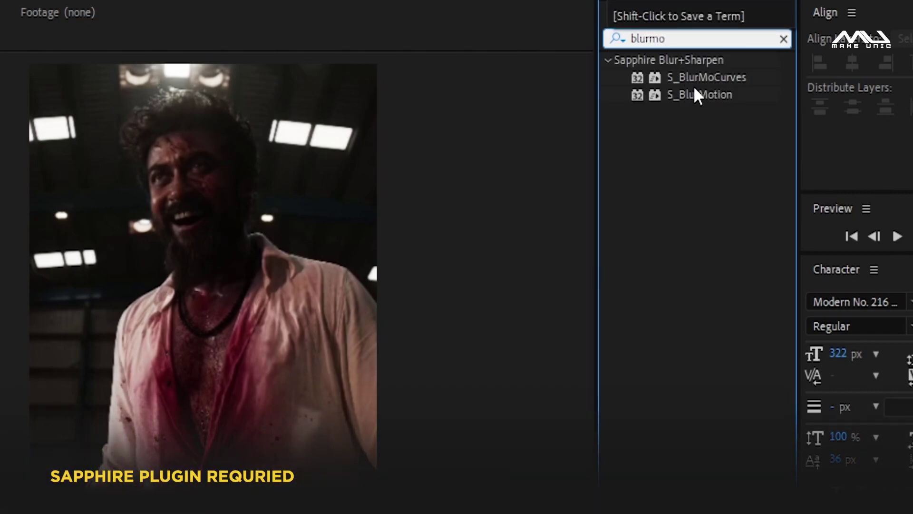
pyautogui.click(726, 119)
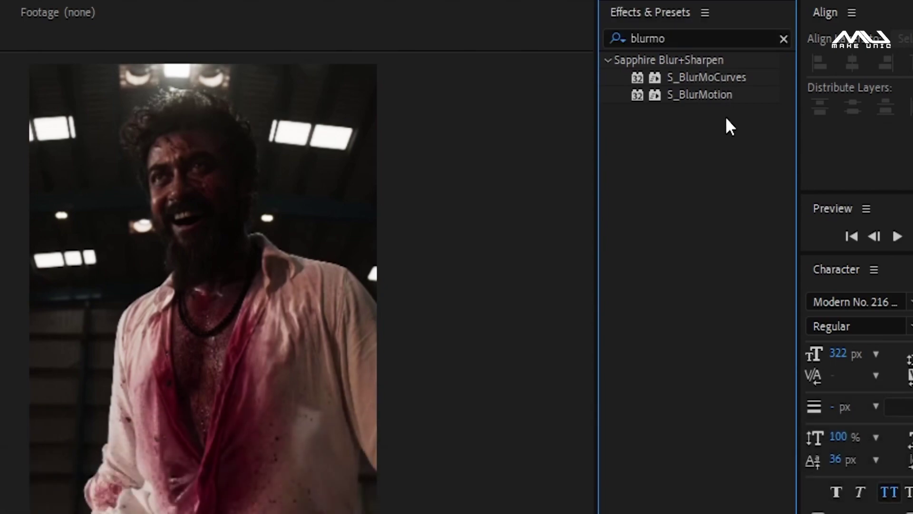
# - Apply S_BlurMotion to the bottom layer and set Wrap Y to Reflect
pyautogui.moveTo(712, 78)
pyautogui.mouseDown()
pyautogui.moveTo(293, 419)
pyautogui.moveTo(298, 409)
pyautogui.mouseUp()
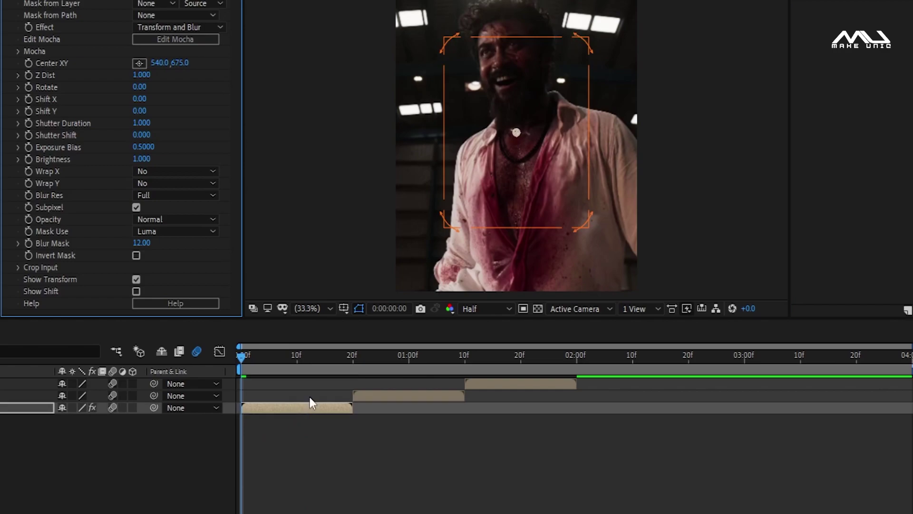
pyautogui.click(151, 184)
pyautogui.click(170, 230)
# - Reveal the layer's Shift Y keyframe and move it to about 20f
pyautogui.click(259, 411)
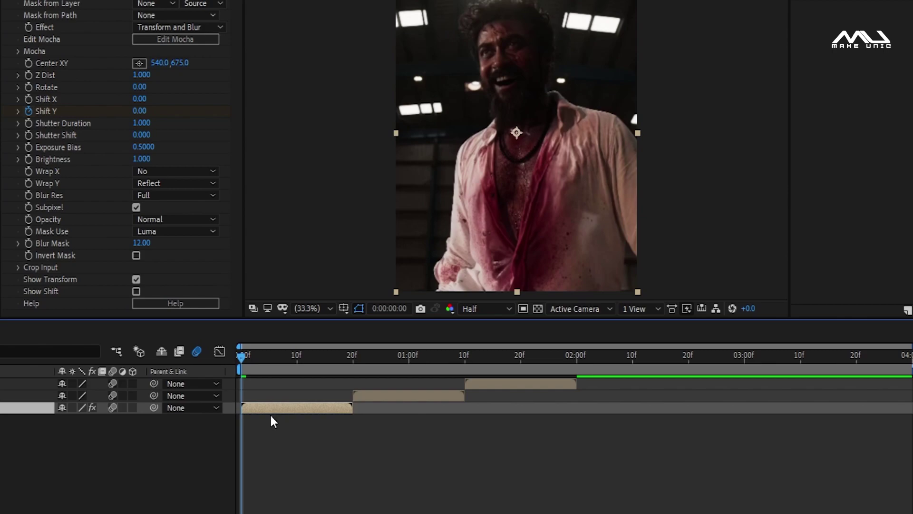
pyautogui.press('u')
pyautogui.moveTo(243, 434); pyautogui.dragTo(353, 438)
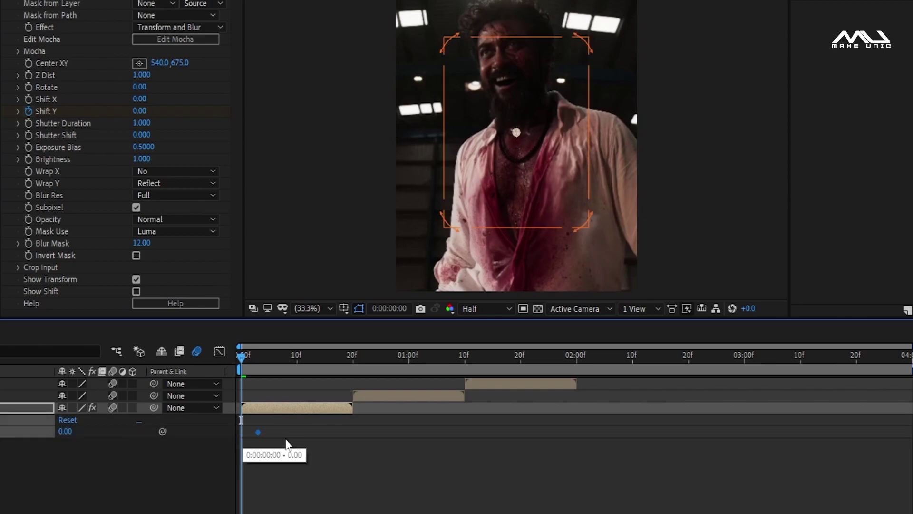
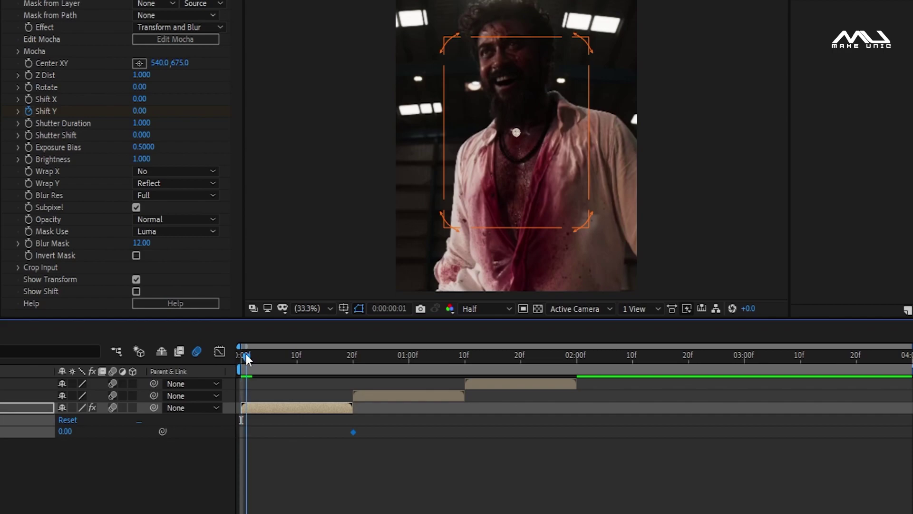
# - Return to the clip's first frame and set Shift Y to -500 at 0f
pyautogui.moveTo(243, 355); pyautogui.dragTo(241, 354)
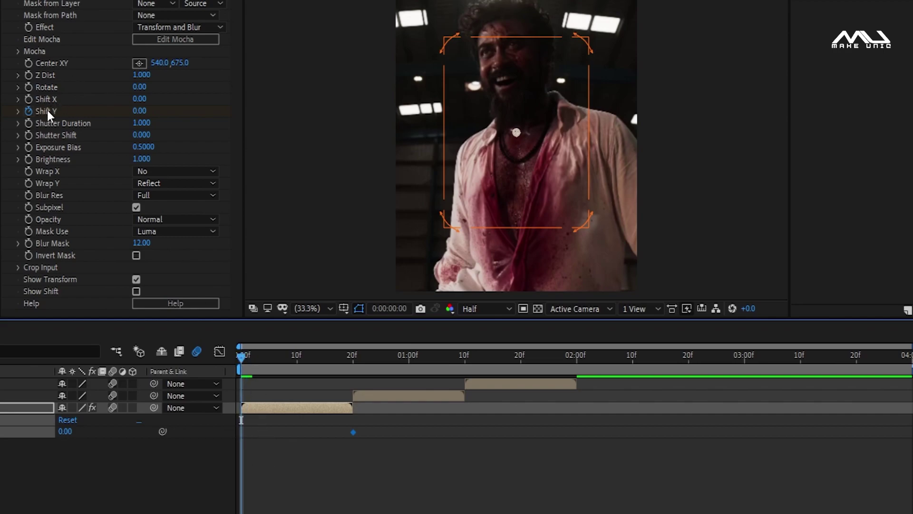
pyautogui.click(140, 110)
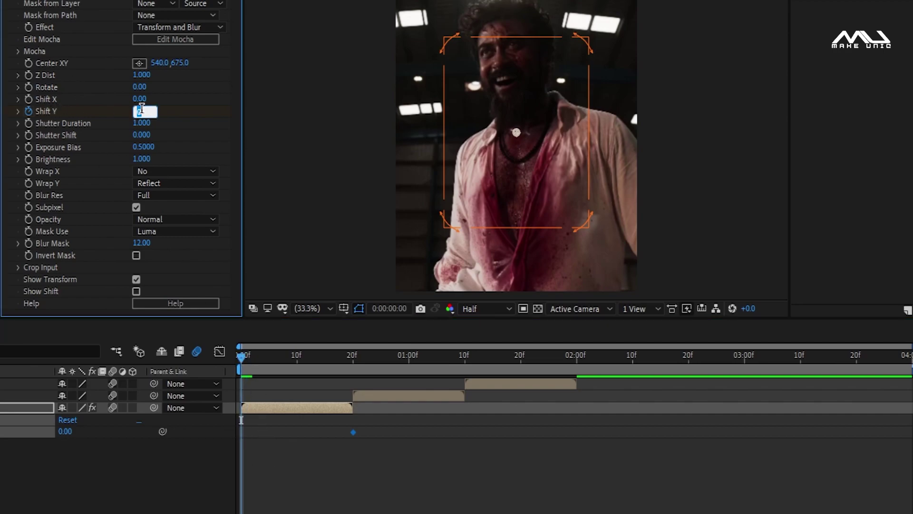
pyautogui.write('-500')
pyautogui.click(140, 512)
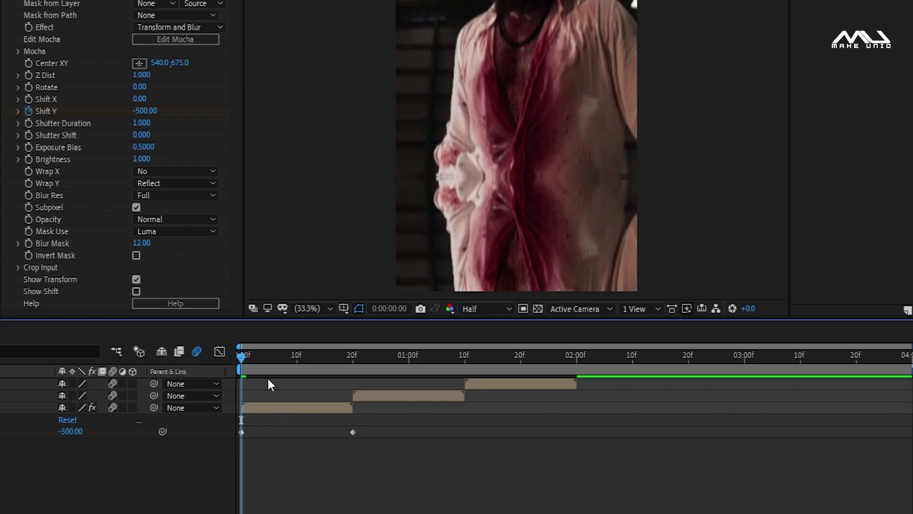
# - Key Shift Y at 200 on frame 2 and -40 on frame 8
pyautogui.press('pagedown')
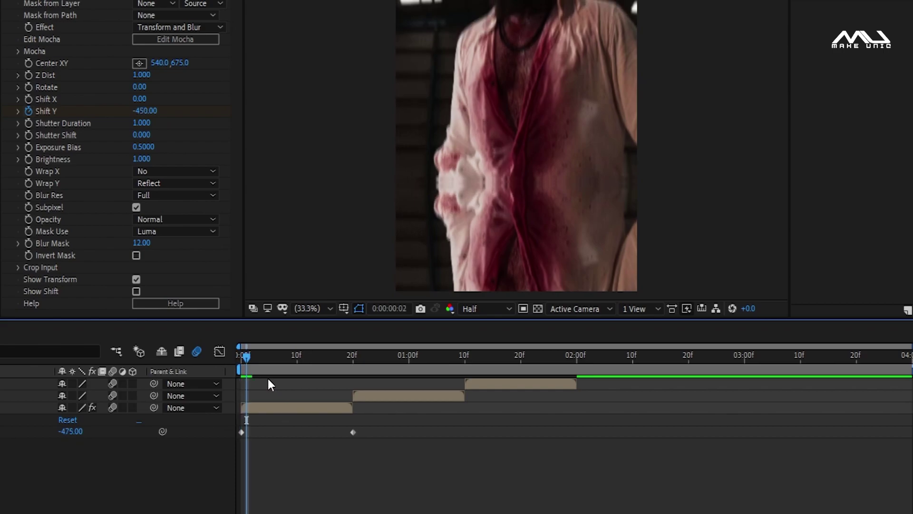
pyautogui.press('pagedown')
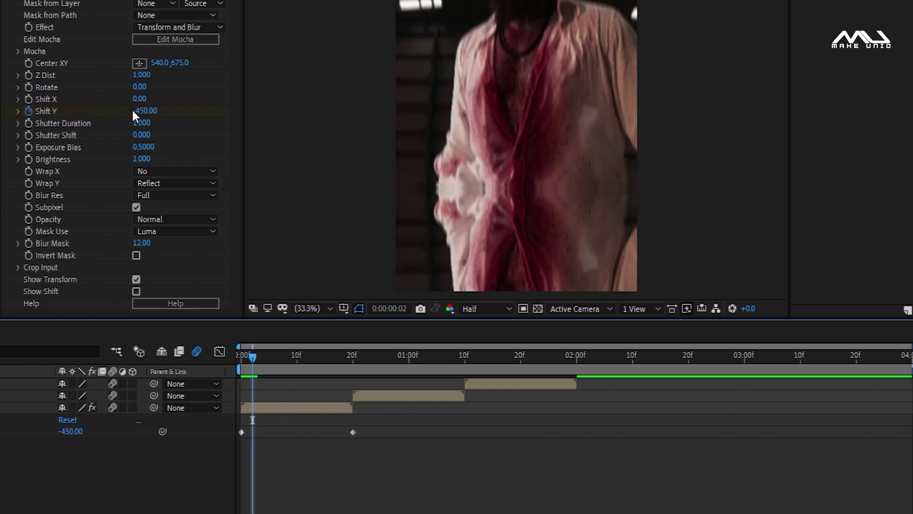
pyautogui.click(141, 111)
pyautogui.write('2')
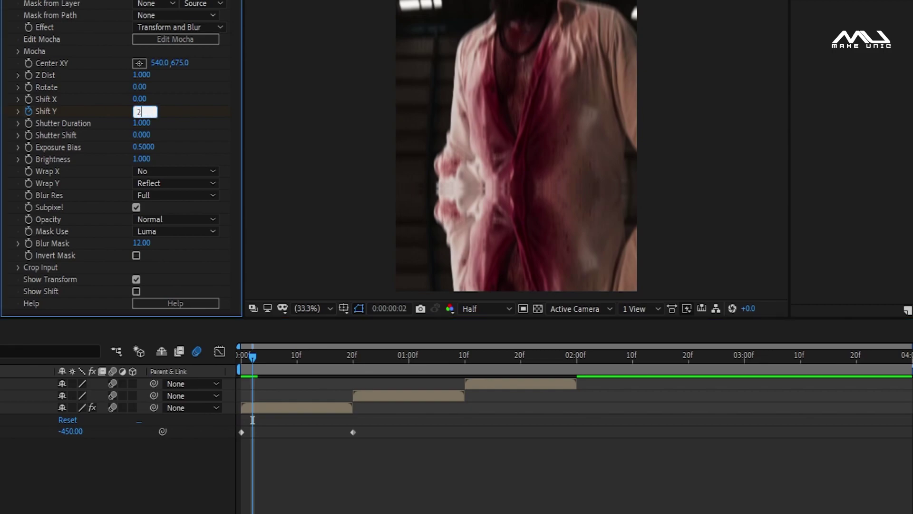
pyautogui.write('00')
pyautogui.click(82, 486)
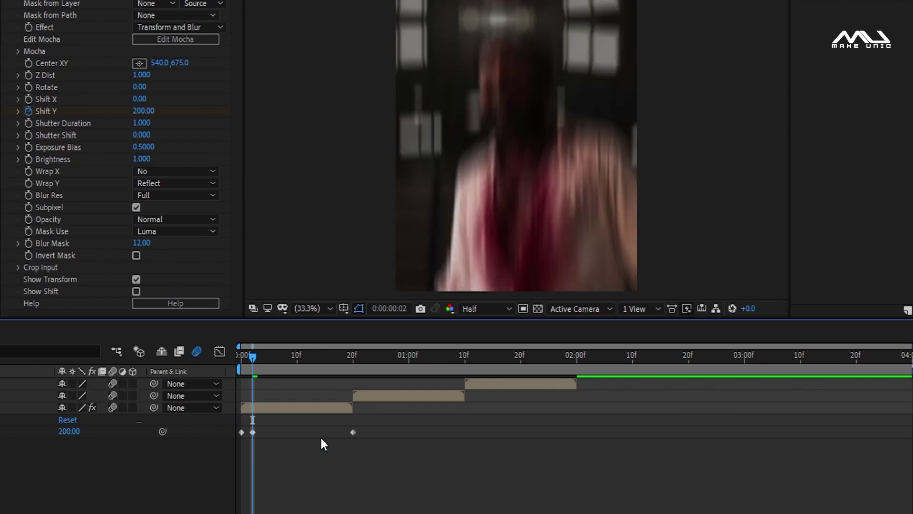
pyautogui.press('space')
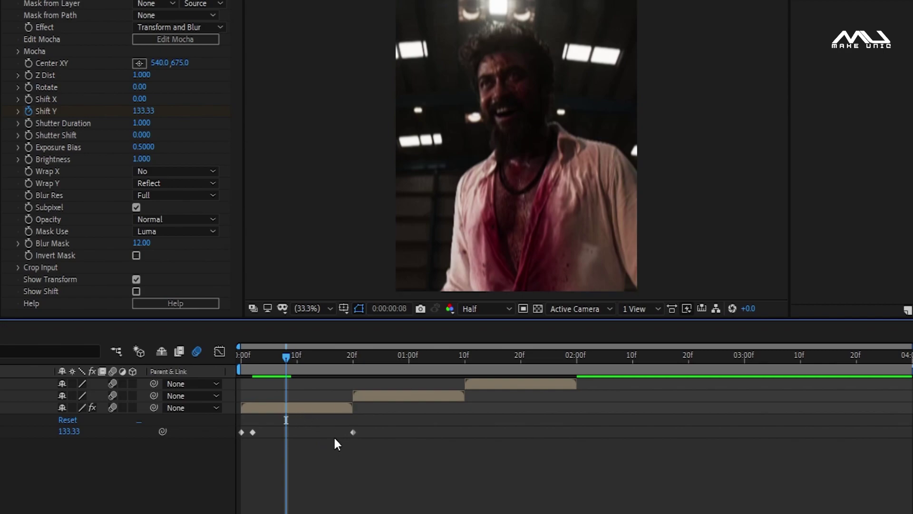
pyautogui.click(150, 112)
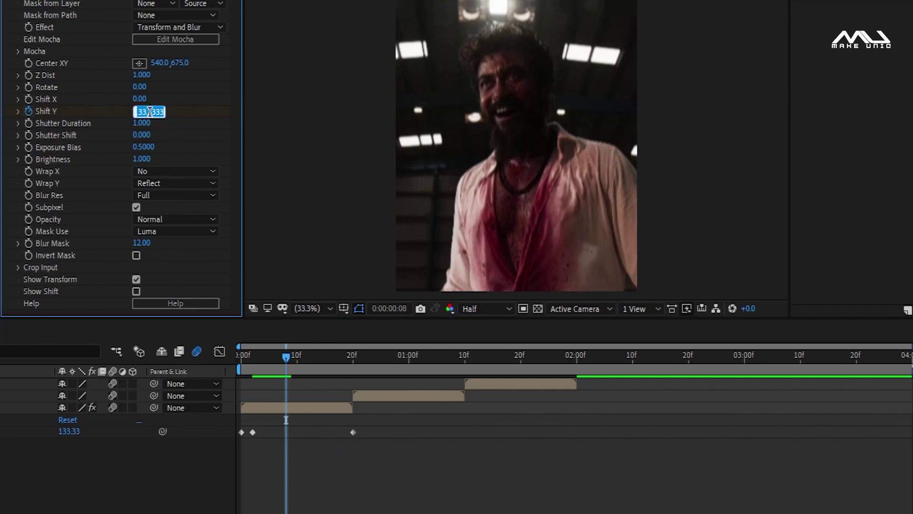
pyautogui.write('-40')
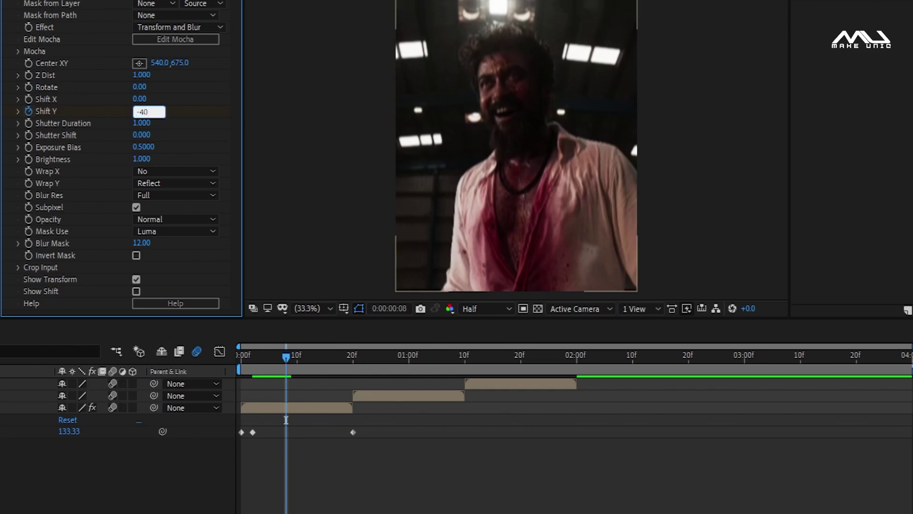
pyautogui.press('Return')
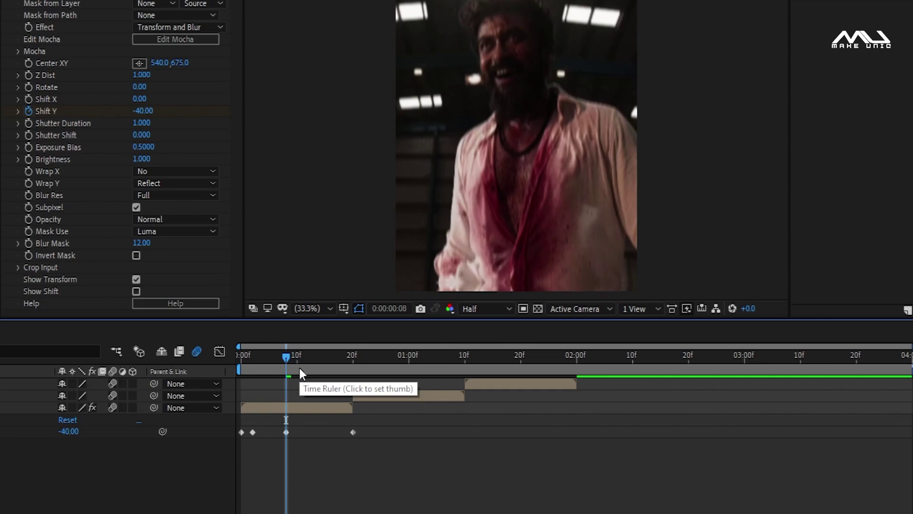
# - Add a Shift Y keyframe of 20 at frame 16
pyautogui.press('space')
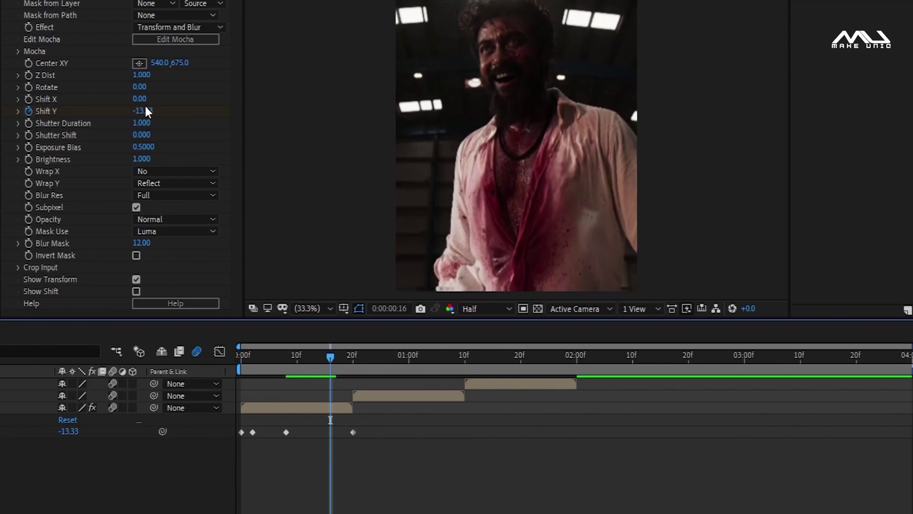
pyautogui.click(140, 111)
pyautogui.write('20')
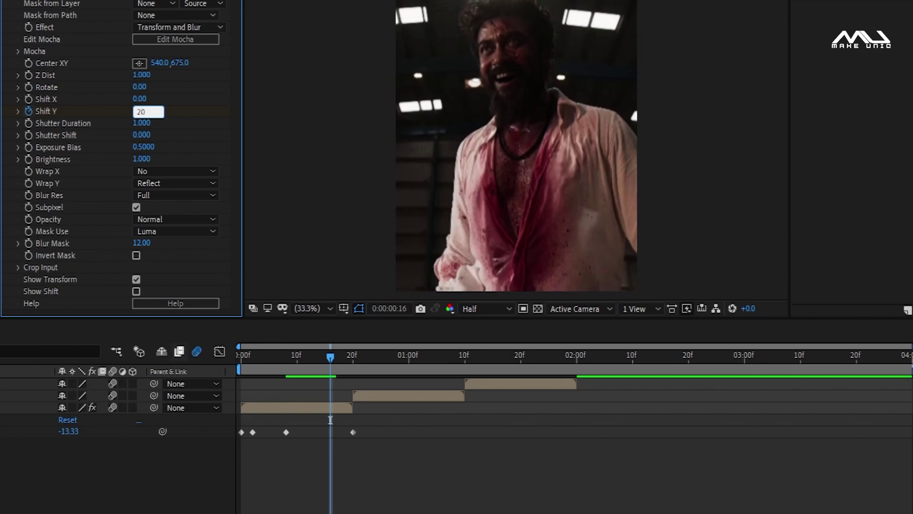
pyautogui.press('Return')
# - Apply Easy Ease to all five Shift Y keyframes via the Keyframe Assistant menu
pyautogui.moveTo(373, 445); pyautogui.dragTo(229, 425)
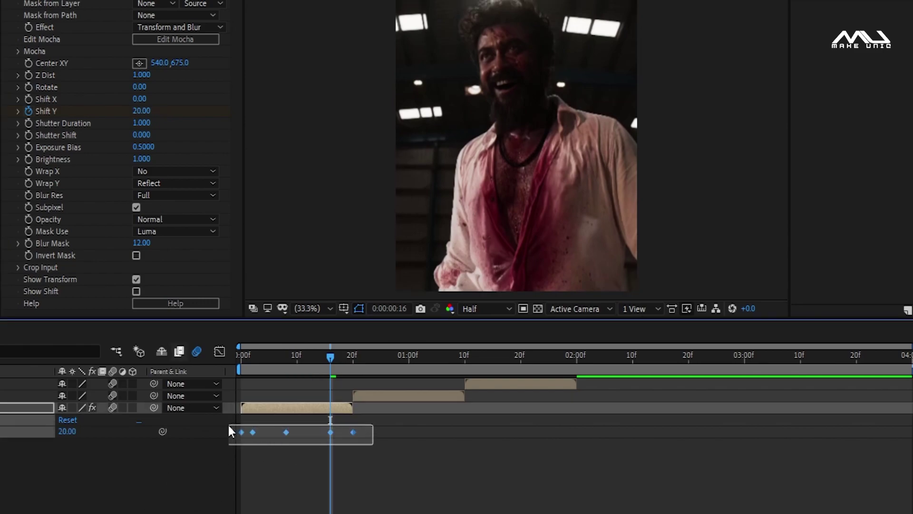
pyautogui.press('F9')
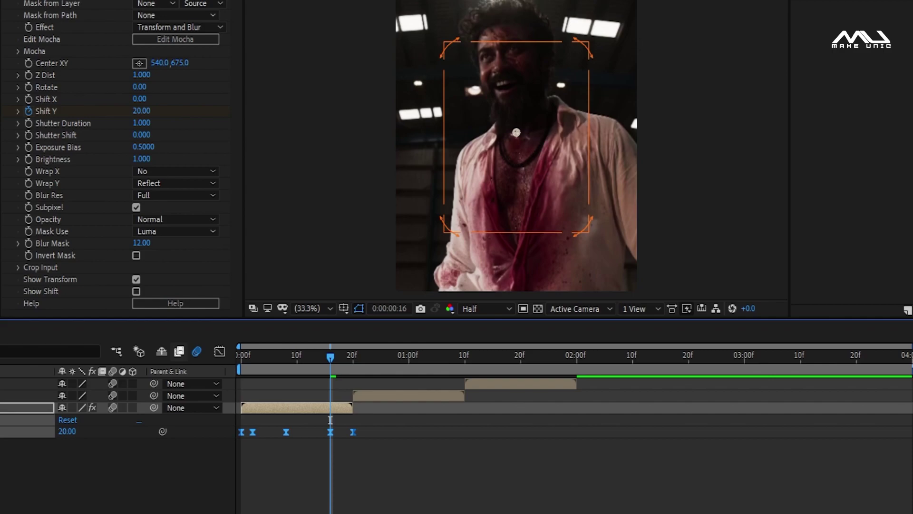
pyautogui.moveTo(413, 466); pyautogui.dragTo(233, 426)
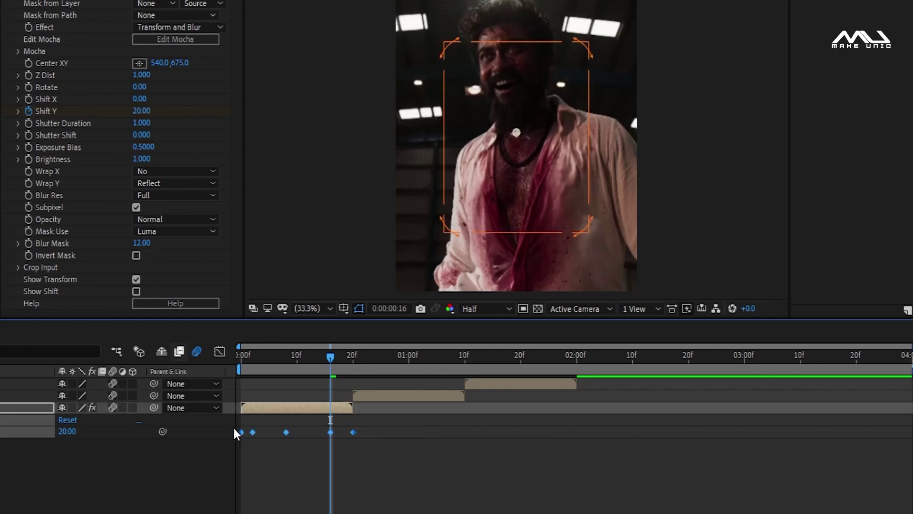
pyautogui.rightClick(287, 435)
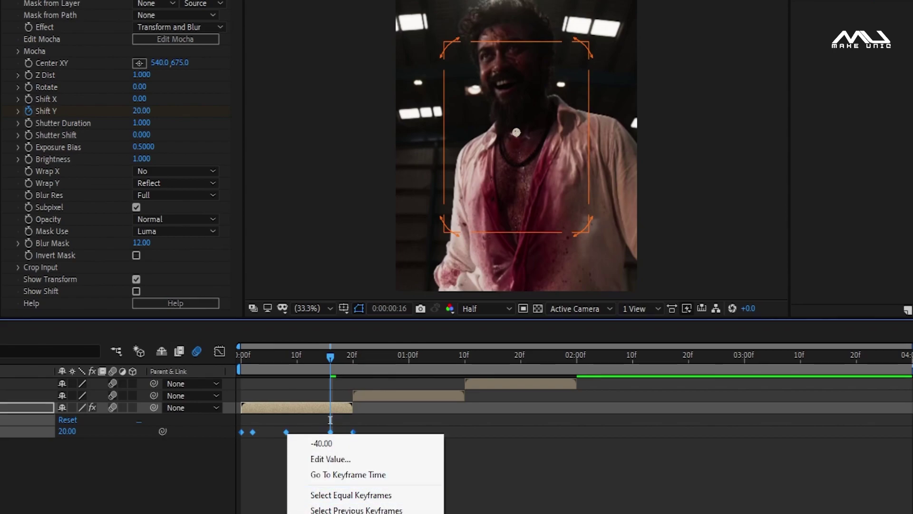
pyautogui.moveTo(371, 508)
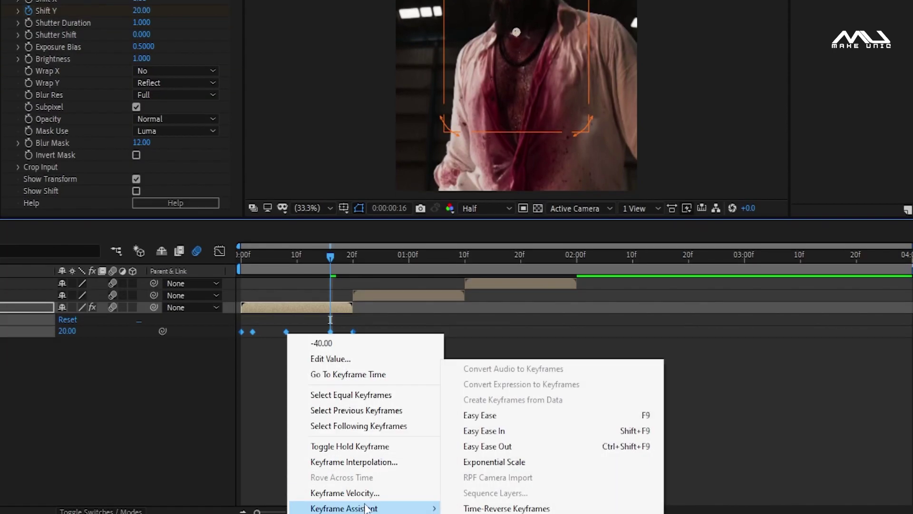
pyautogui.click(474, 417)
pyautogui.click(406, 383)
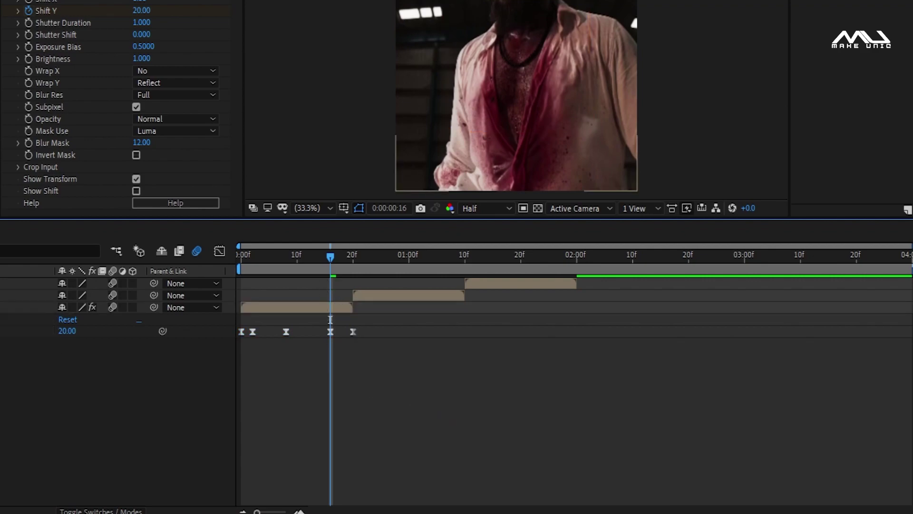
# - Apply the blur effect to the second clip and set its Wrap X to Reflect
pyautogui.press('u')
pyautogui.click(413, 259)
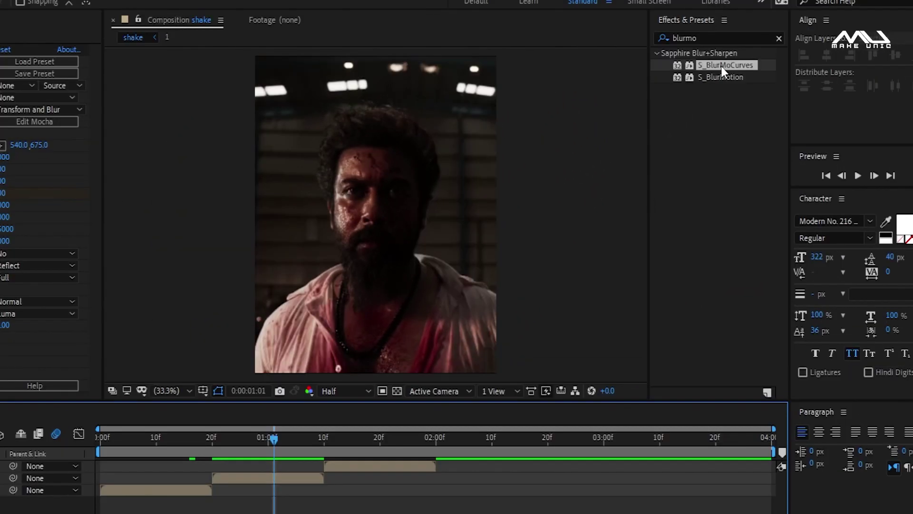
pyautogui.moveTo(726, 65)
pyautogui.mouseDown()
pyautogui.moveTo(322, 390)
pyautogui.moveTo(265, 476)
pyautogui.mouseUp()
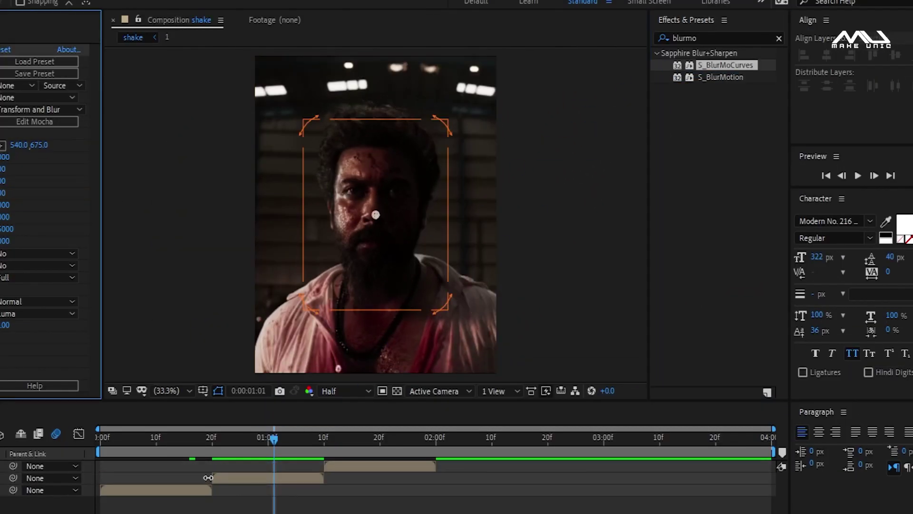
pyautogui.click(246, 447)
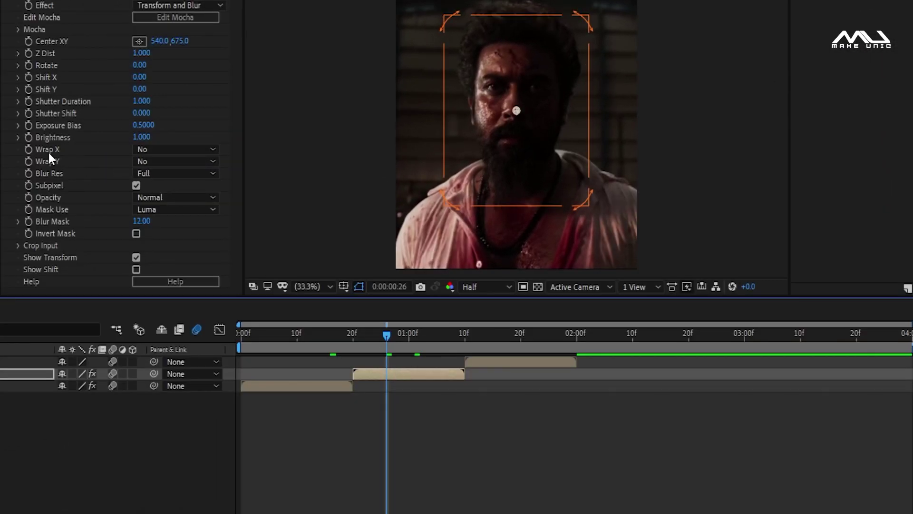
pyautogui.click(149, 149)
pyautogui.click(167, 196)
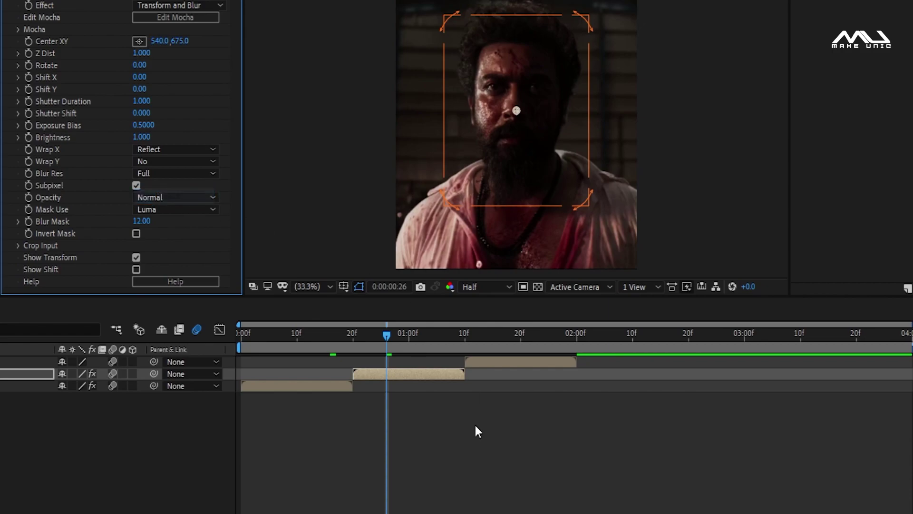
# - Enable Shift X keyframing on the second clip and move that keyframe to 1:10
pyautogui.moveTo(386, 334); pyautogui.dragTo(355, 340)
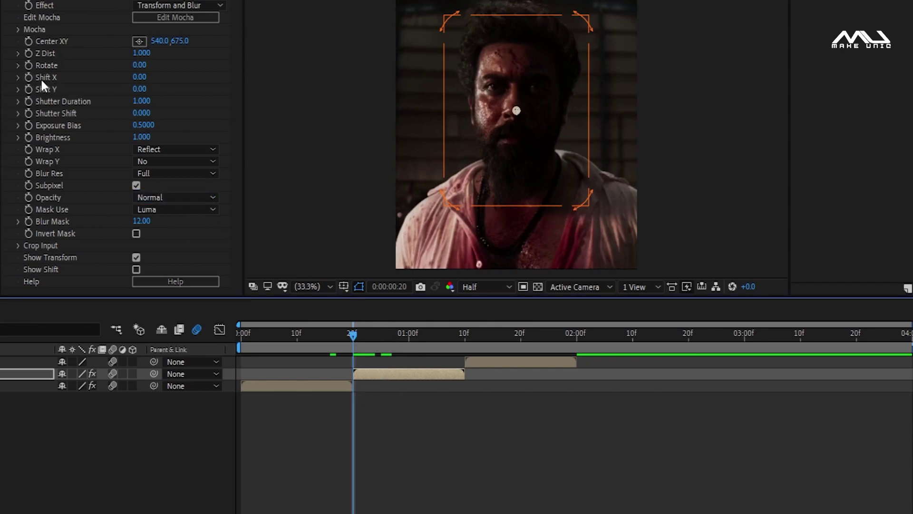
pyautogui.click(27, 77)
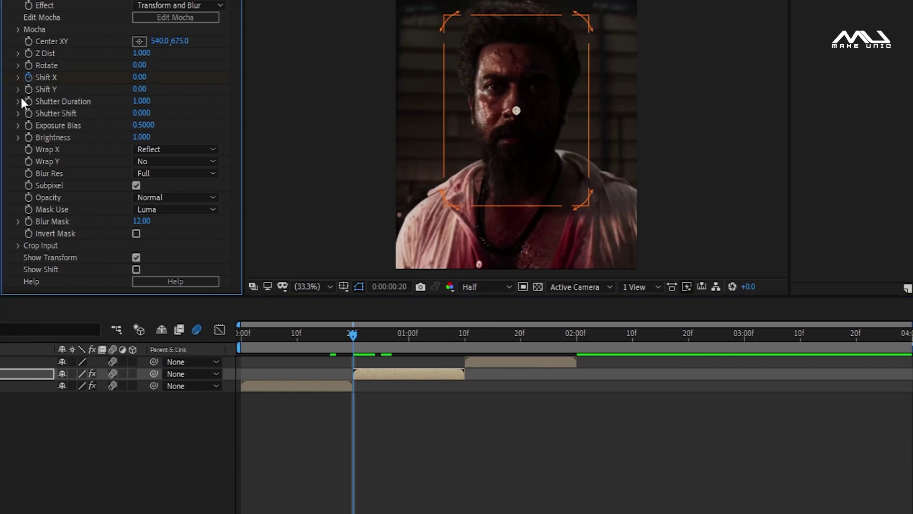
pyautogui.click(389, 373)
pyautogui.press('u')
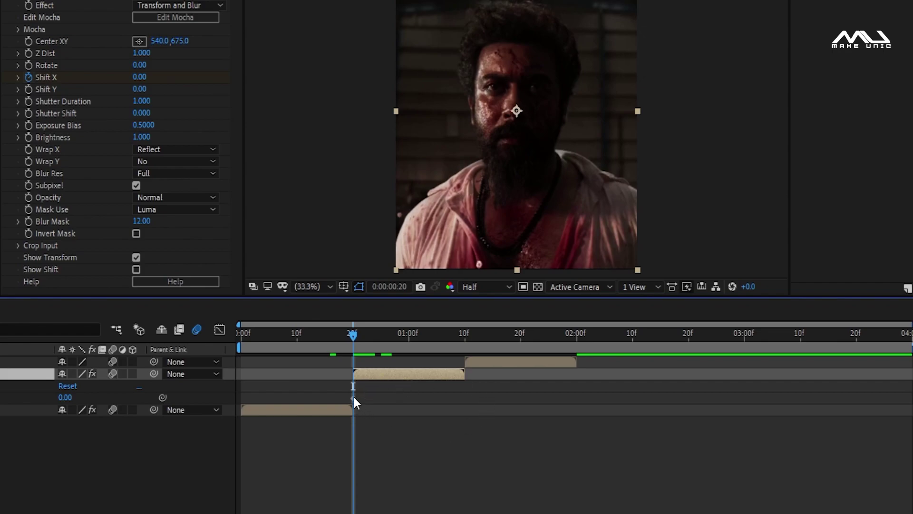
pyautogui.moveTo(353, 398); pyautogui.dragTo(461, 406)
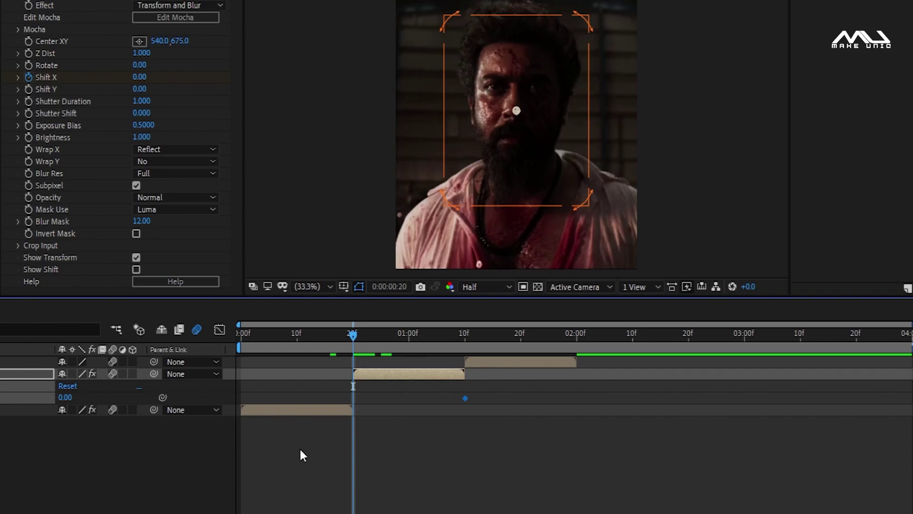
# - Key Shift X at -500 on frame 20 and 200 two frames later
pyautogui.click(377, 375)
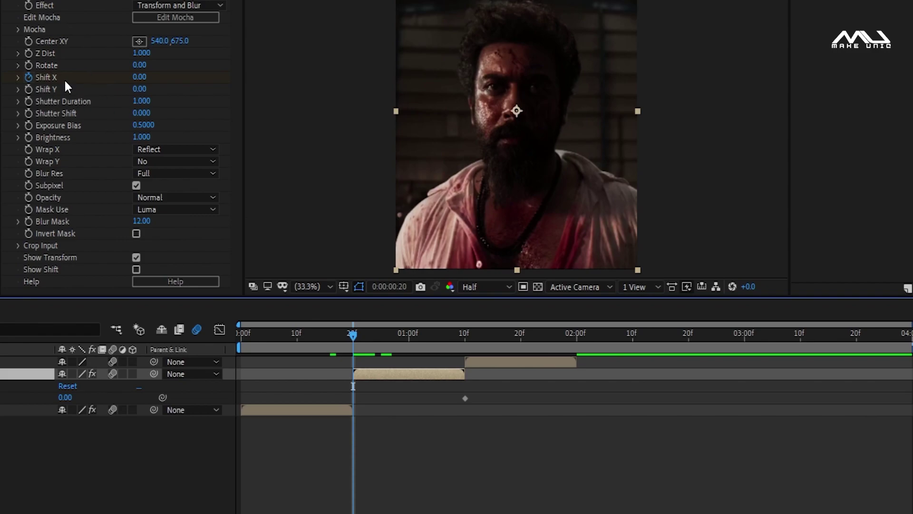
pyautogui.click(140, 77)
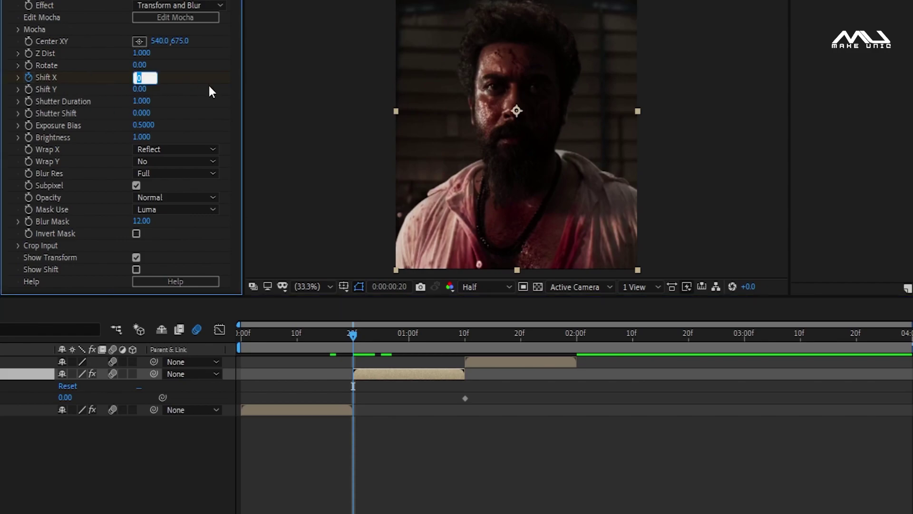
pyautogui.write('-500')
pyautogui.click(402, 459)
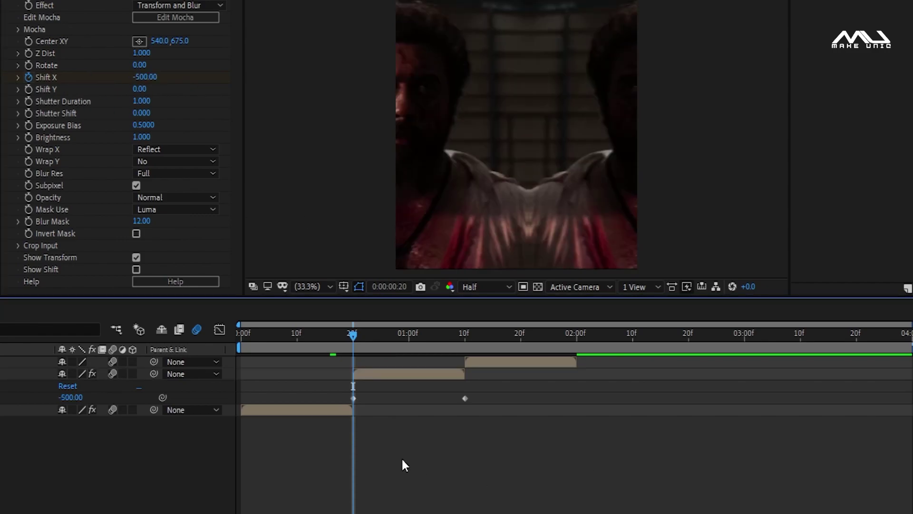
pyautogui.press('pagedown')
pyautogui.press('pagedown')
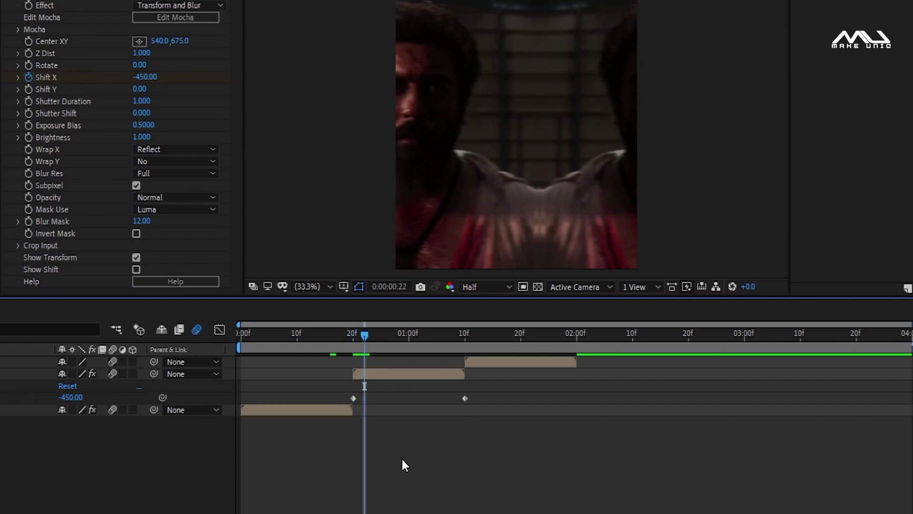
pyautogui.click(147, 76)
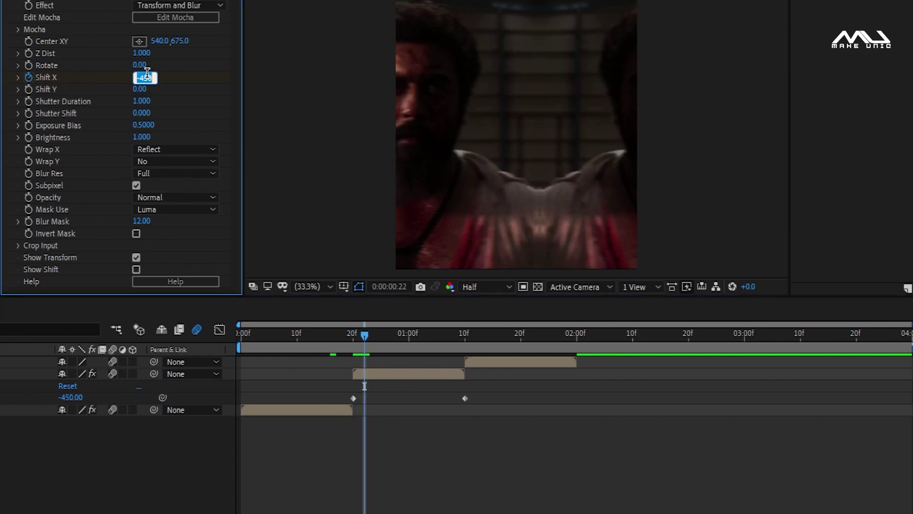
pyautogui.write('200')
pyautogui.click(462, 482)
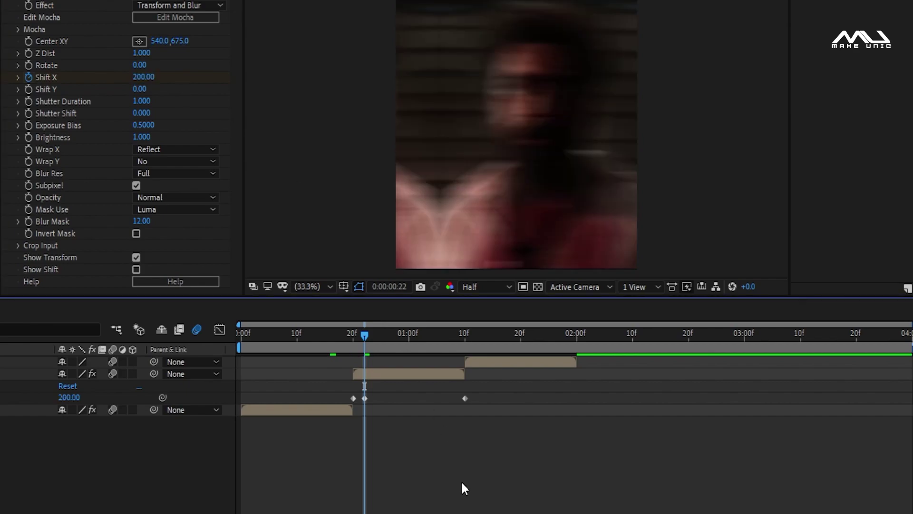
# - Add Shift X keyframes of -40 at frame 28 and 20 at 1:06
pyautogui.press('space')
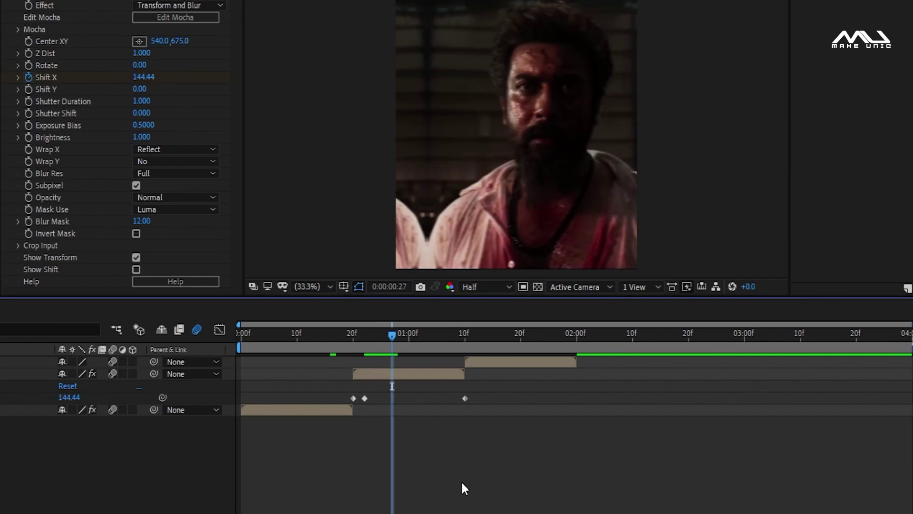
pyautogui.click(140, 77)
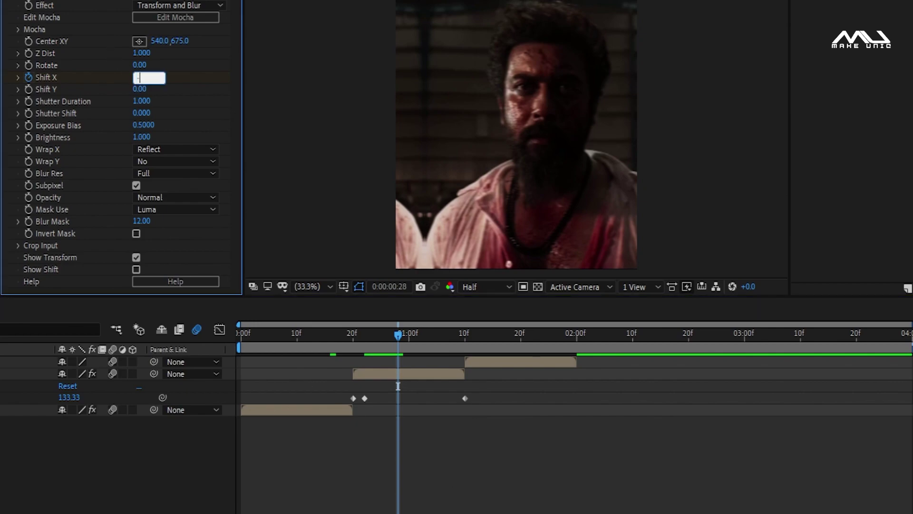
pyautogui.write('-40')
pyautogui.click(435, 436)
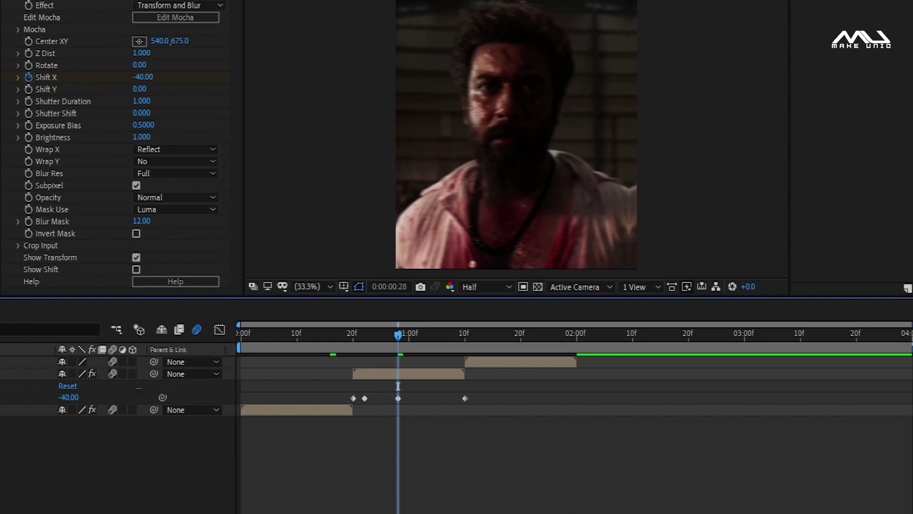
pyautogui.moveTo(398, 386); pyautogui.dragTo(442, 386)
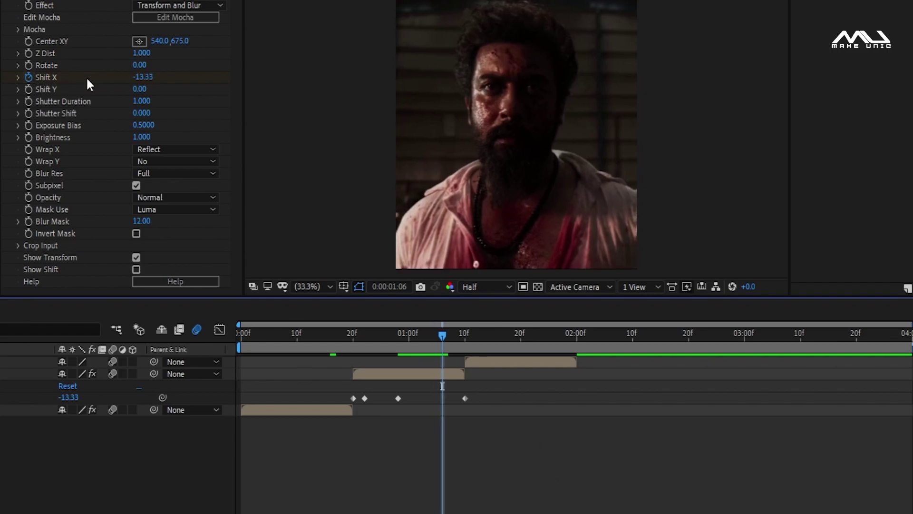
pyautogui.click(148, 78)
pyautogui.write('20')
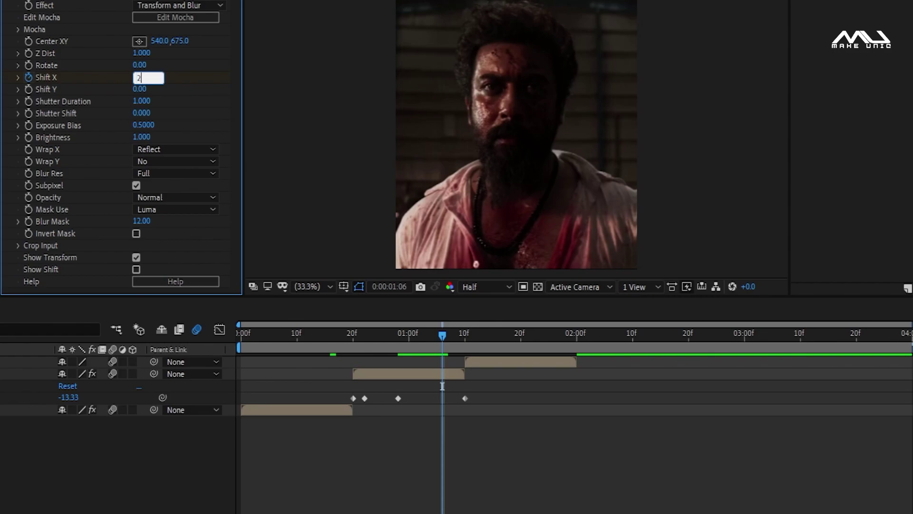
pyautogui.press('Return')
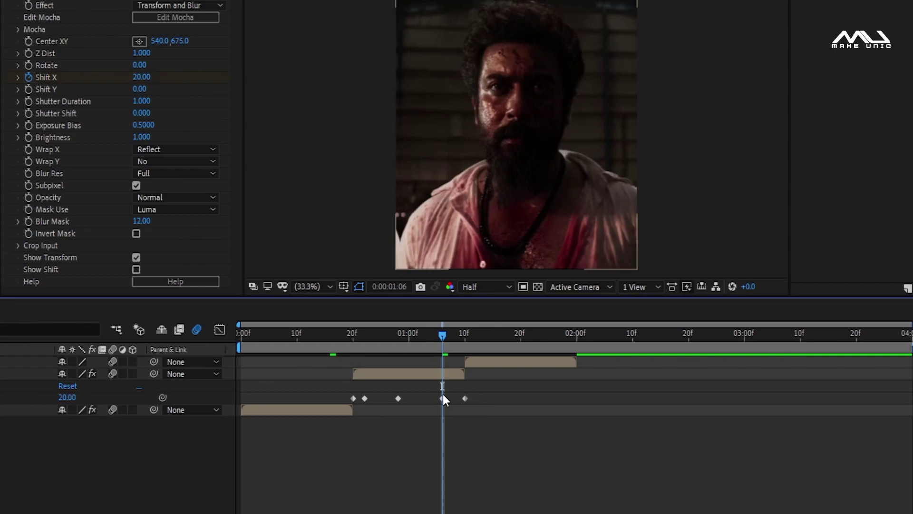
# - Ease all five Shift X keyframes and advance the playhead to 1:12
pyautogui.moveTo(497, 393); pyautogui.dragTo(335, 403)
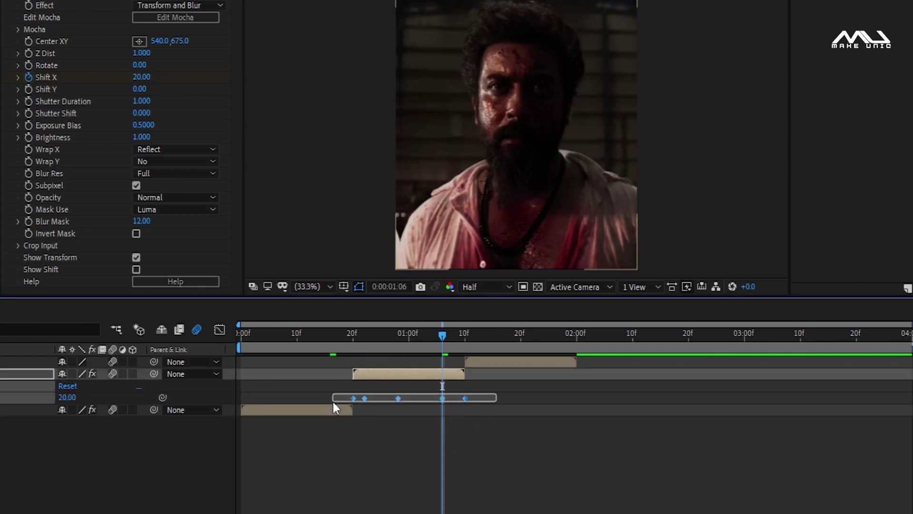
pyautogui.click(565, 476)
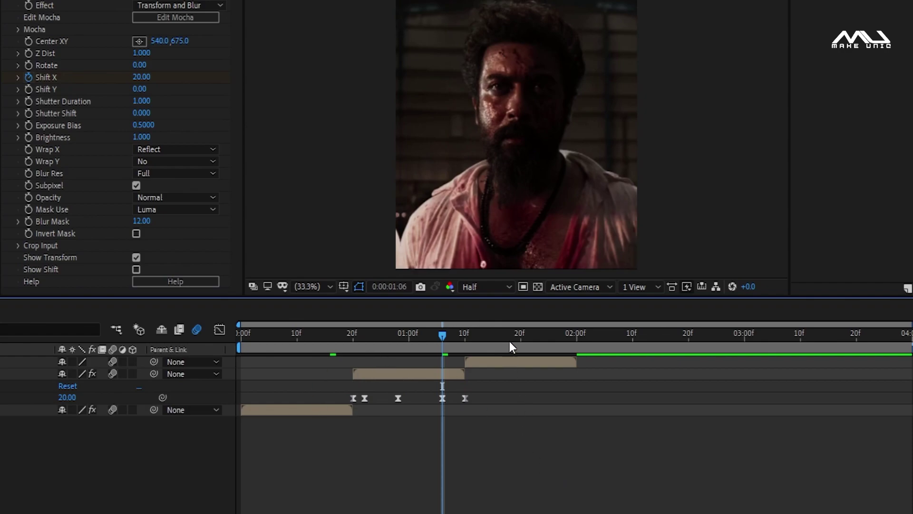
pyautogui.press('pagedown')
pyautogui.press('pagedown')
pyautogui.press('pagedown')
# - Apply S_BlurMoCurves to the top clip and return the playhead to 1:10
pyautogui.press('u')
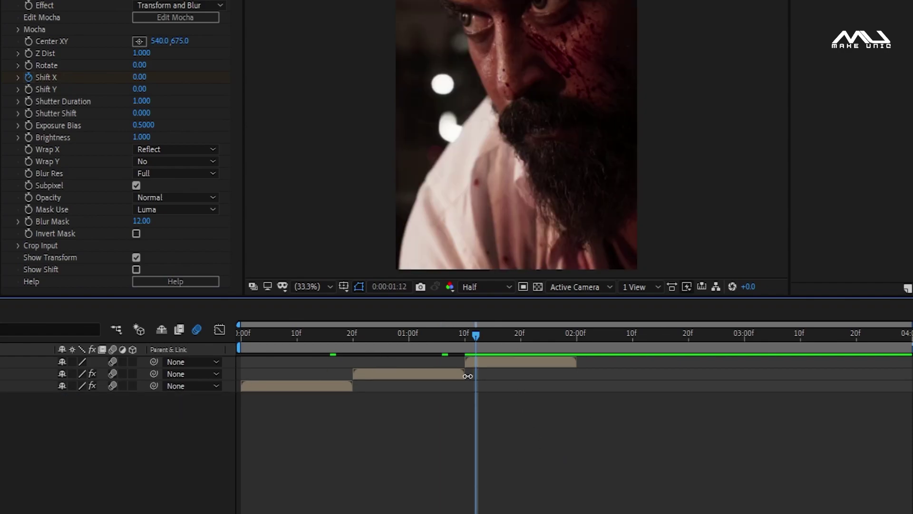
pyautogui.click(478, 364)
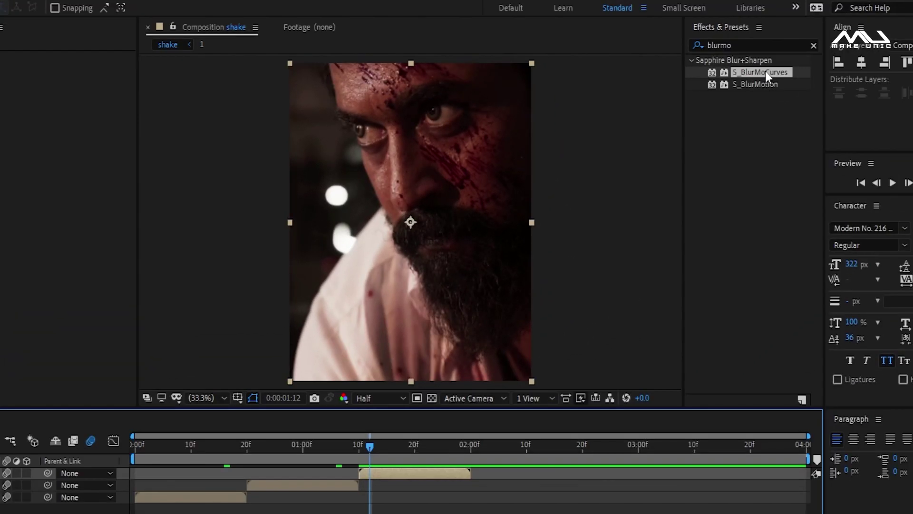
pyautogui.moveTo(761, 72)
pyautogui.mouseDown()
pyautogui.moveTo(399, 481)
pyautogui.moveTo(429, 470)
pyautogui.mouseUp()
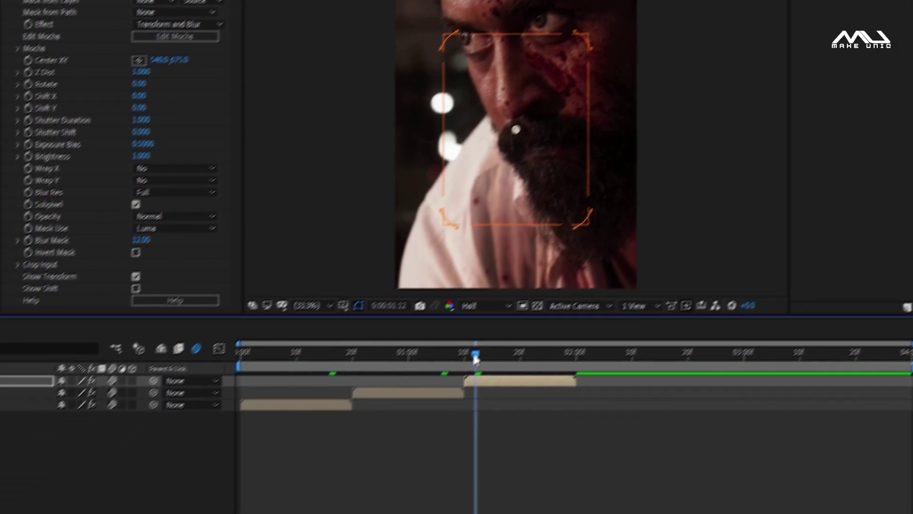
pyautogui.moveTo(475, 357); pyautogui.dragTo(469, 352)
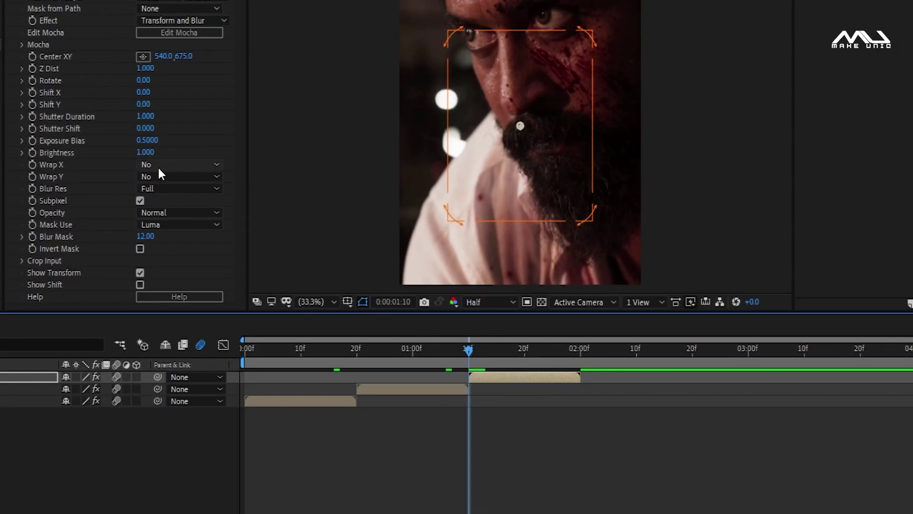
# - Set Wrap X and Wrap Y to Reflect and turn on Shift X keyframing
pyautogui.click(196, 164)
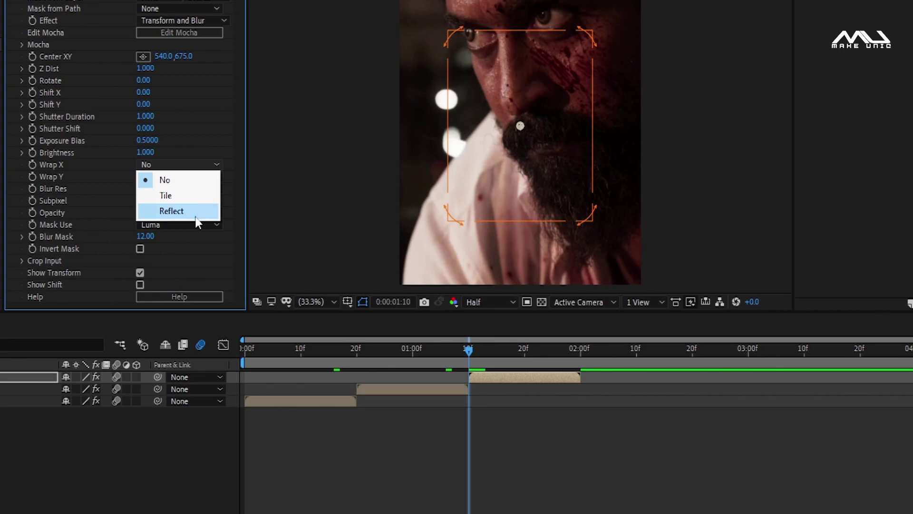
pyautogui.click(171, 211)
pyautogui.click(149, 176)
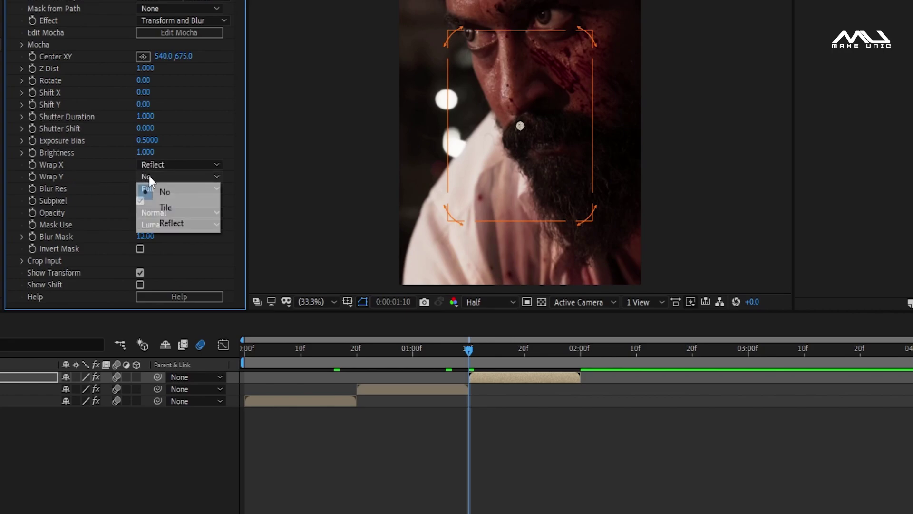
pyautogui.click(193, 227)
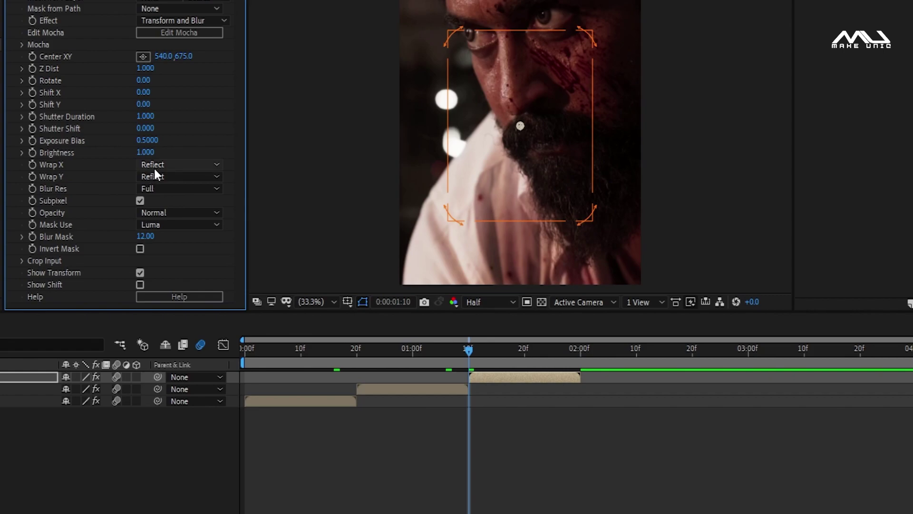
pyautogui.click(70, 108)
pyautogui.click(33, 92)
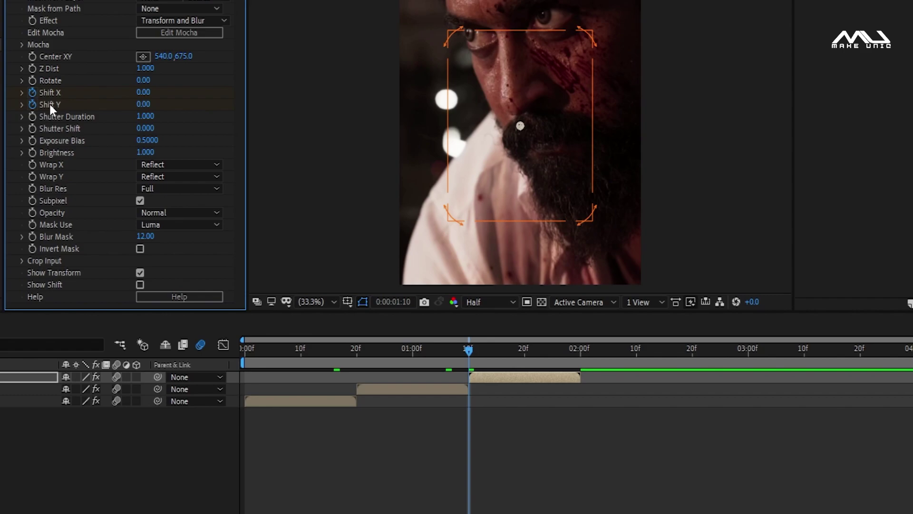
# - Reveal the top clip's keyframes and move the zero Shift keyframes to 02:00f
pyautogui.click(490, 378)
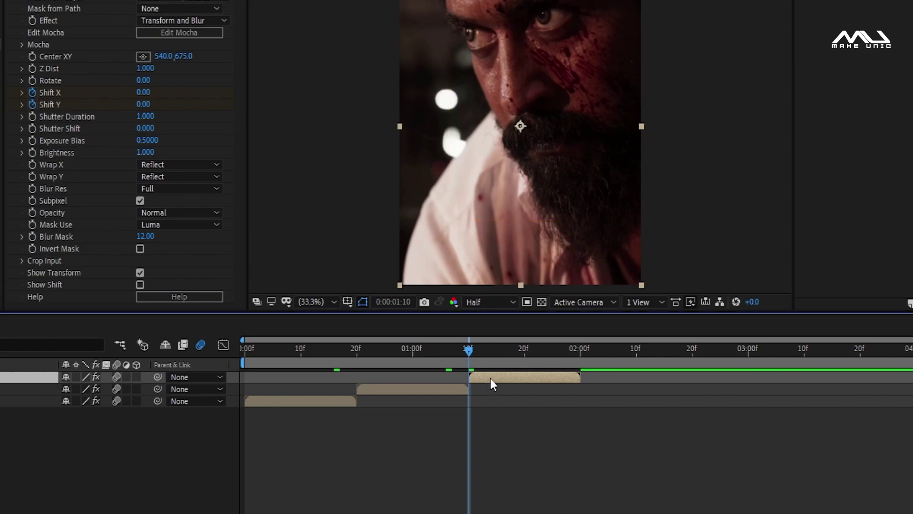
pyautogui.press('u')
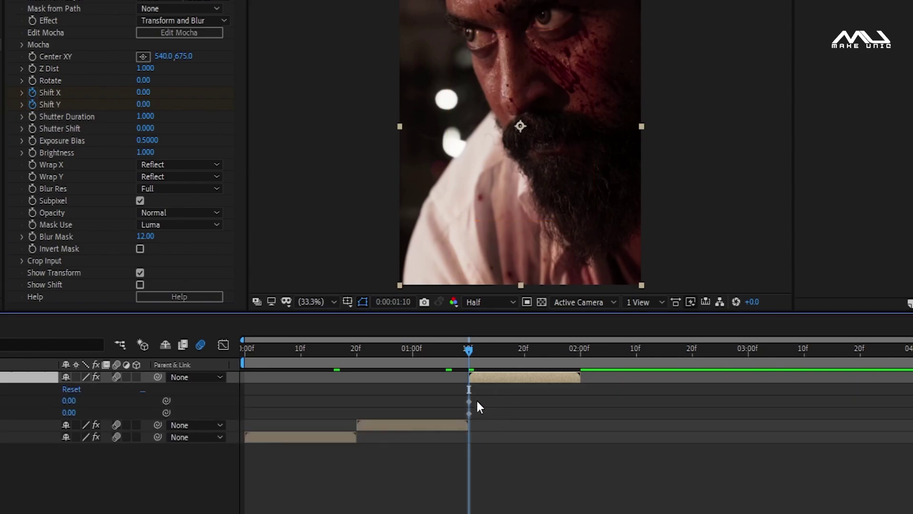
pyautogui.moveTo(491, 393)
pyautogui.mouseDown()
pyautogui.moveTo(464, 421)
pyautogui.moveTo(589, 413)
pyautogui.moveTo(579, 412)
pyautogui.mouseUp()
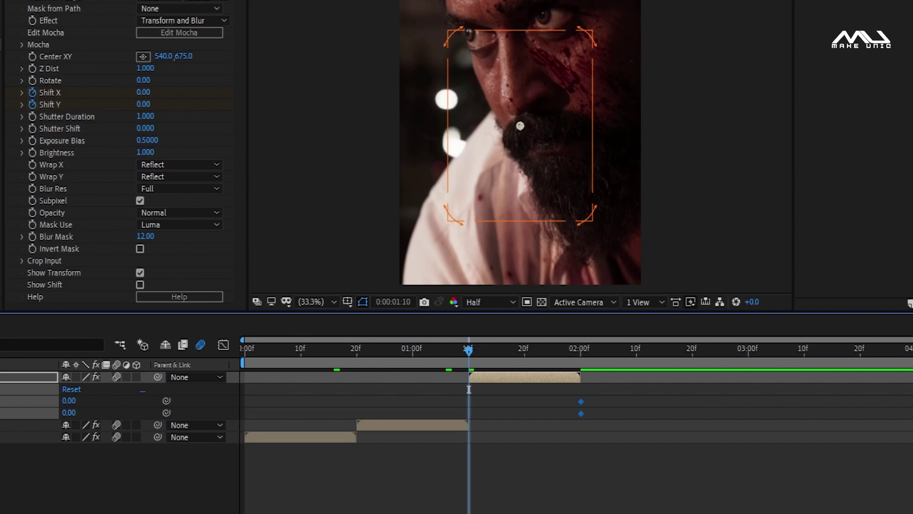
# - Enter -500 for both Shift X and Shift Y at 1:10
pyautogui.click(143, 92)
pyautogui.write('-500')
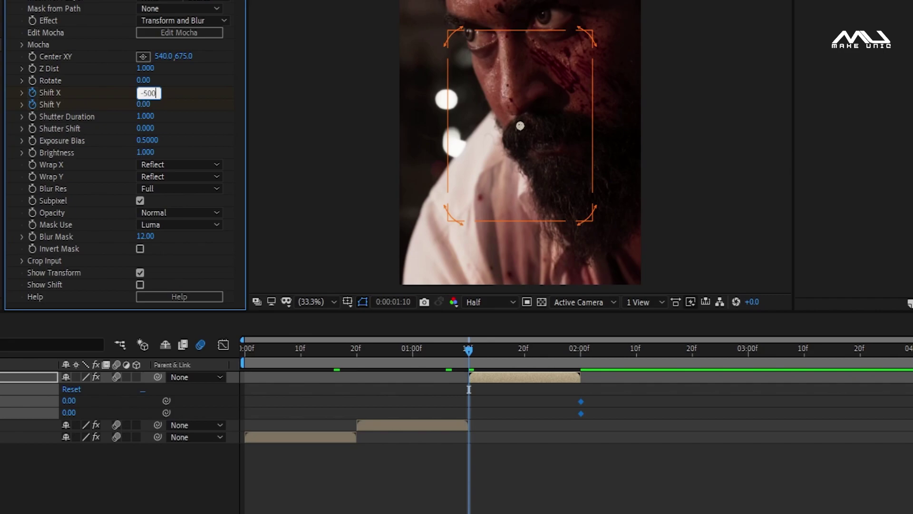
pyautogui.click(142, 105)
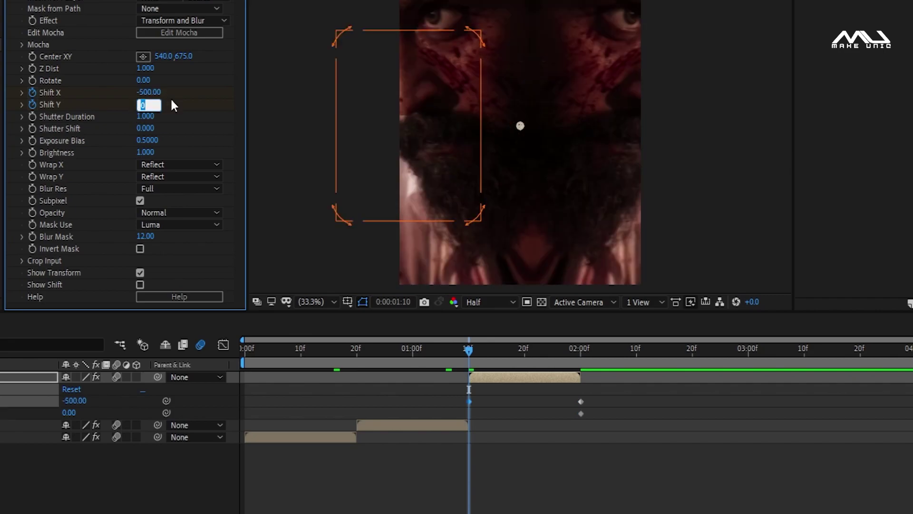
pyautogui.write('-500')
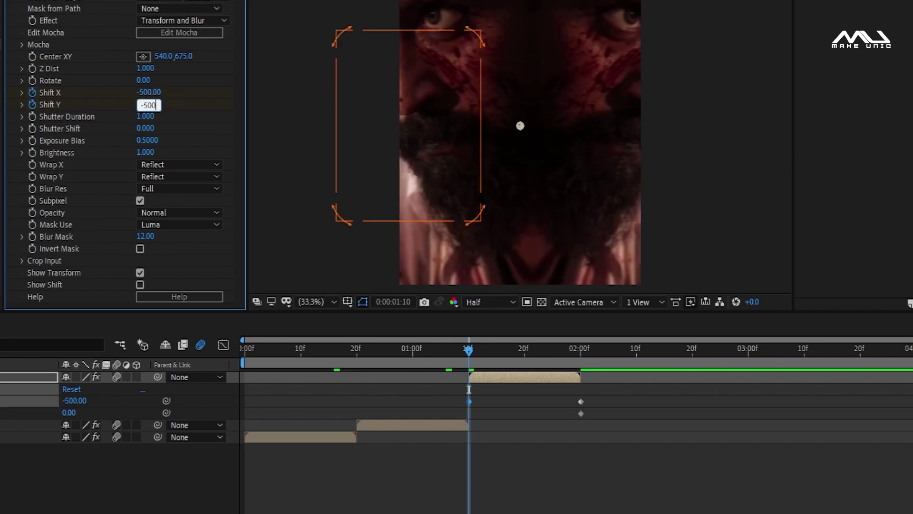
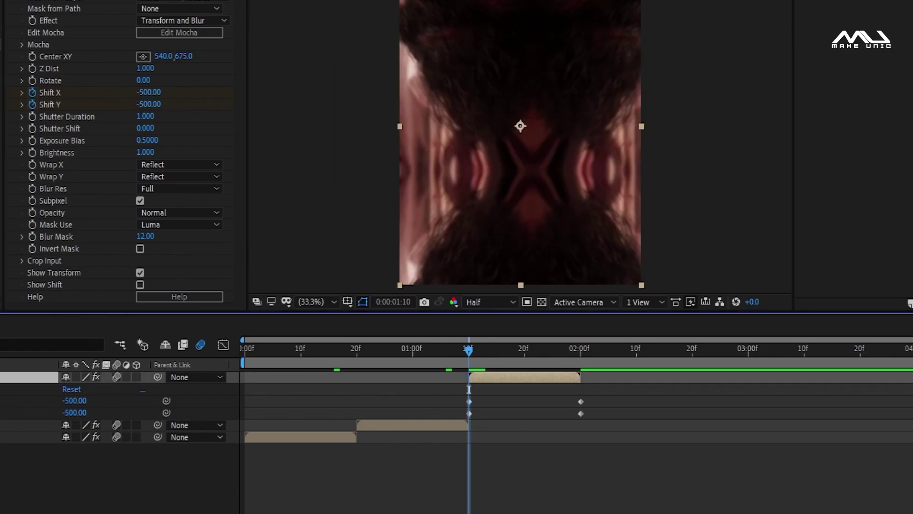
# - At 0:00:01:12, key Shift X and Shift Y to 200 and preview the shake
pyautogui.press('pagedown')
pyautogui.press('pagedown')
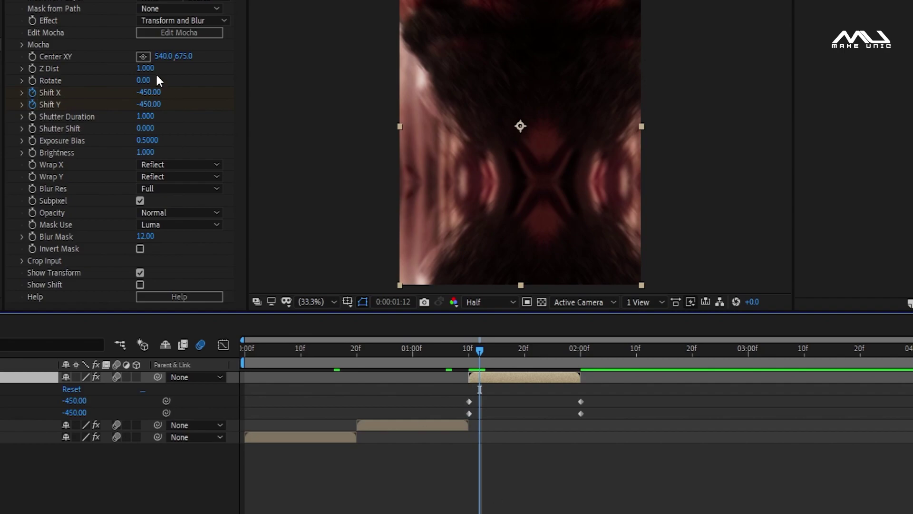
pyautogui.click(148, 91)
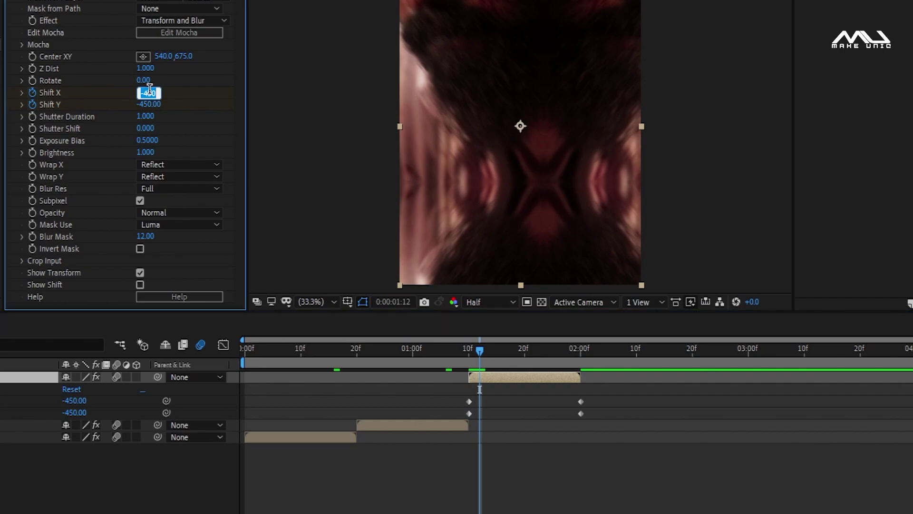
pyautogui.write('200')
pyautogui.click(151, 104)
pyautogui.write('200')
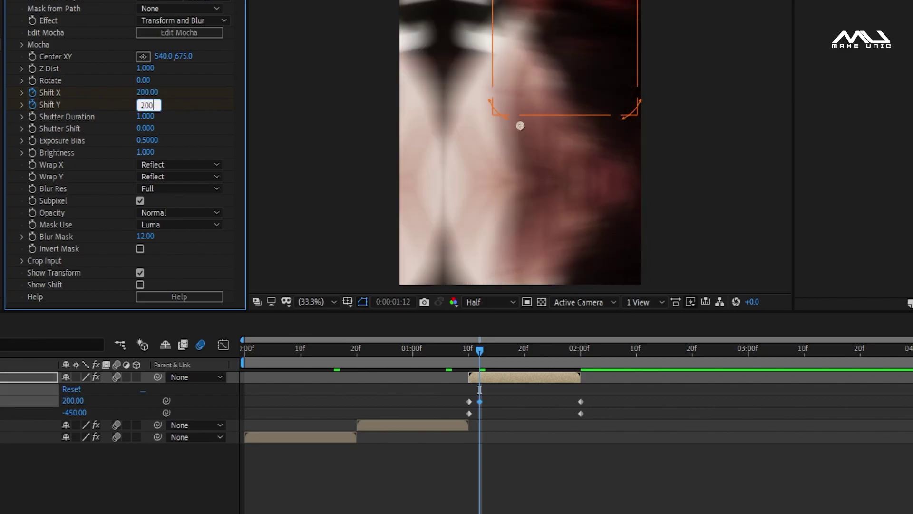
pyautogui.click(553, 490)
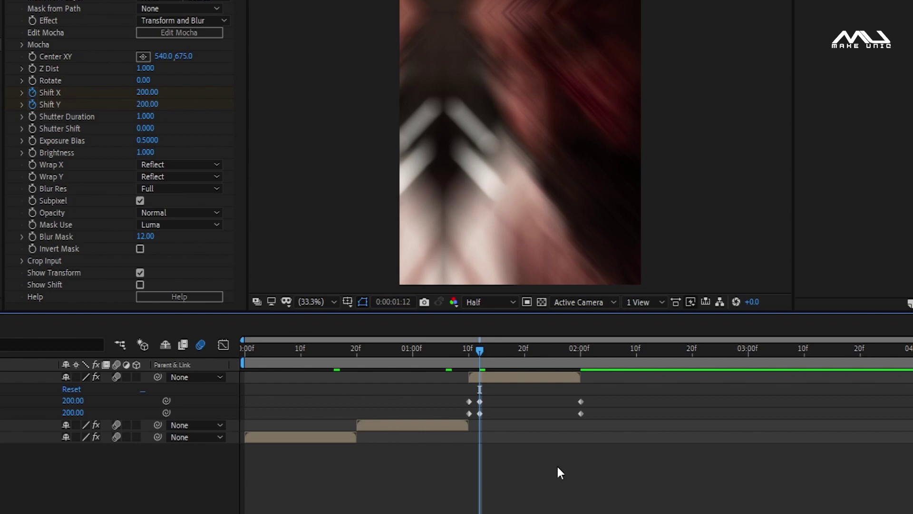
pyautogui.press('space')
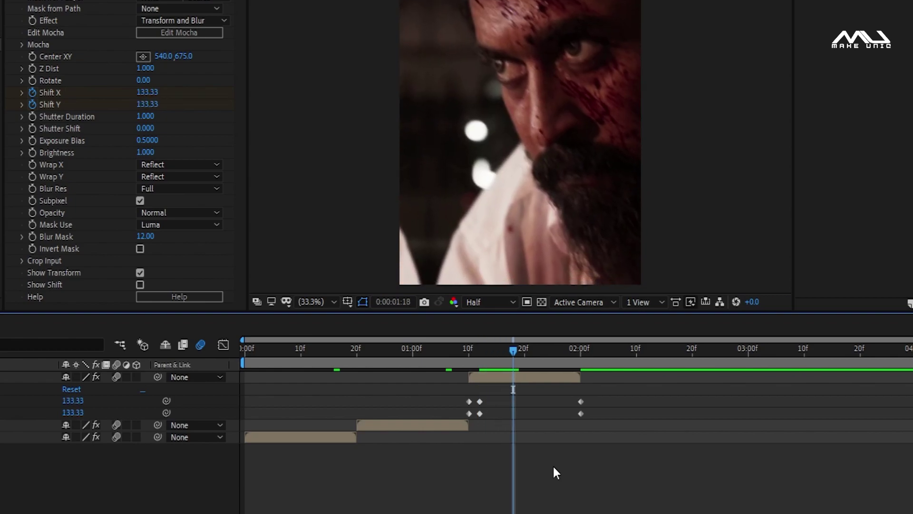
# - Key Shift X and Shift Y to -40 at 0:00:01:18
pyautogui.click(148, 92)
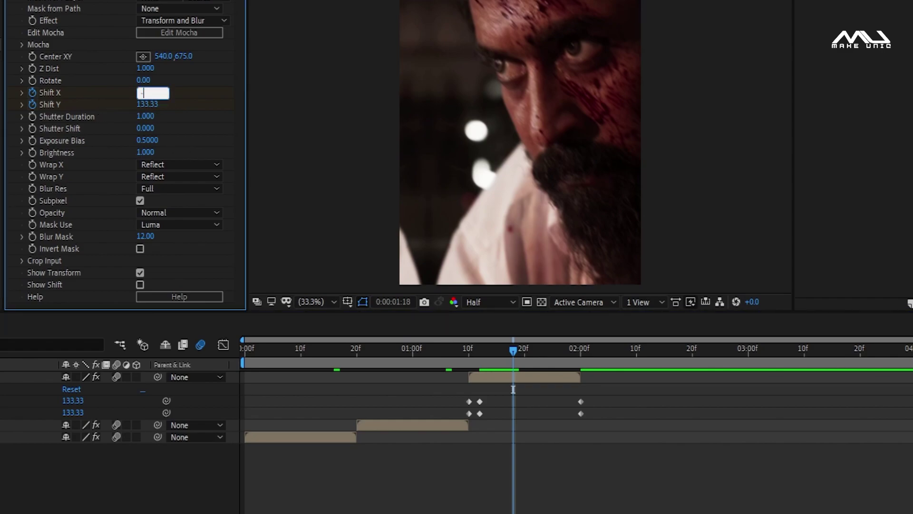
pyautogui.write('-40')
pyautogui.press('Return')
pyautogui.click(155, 104)
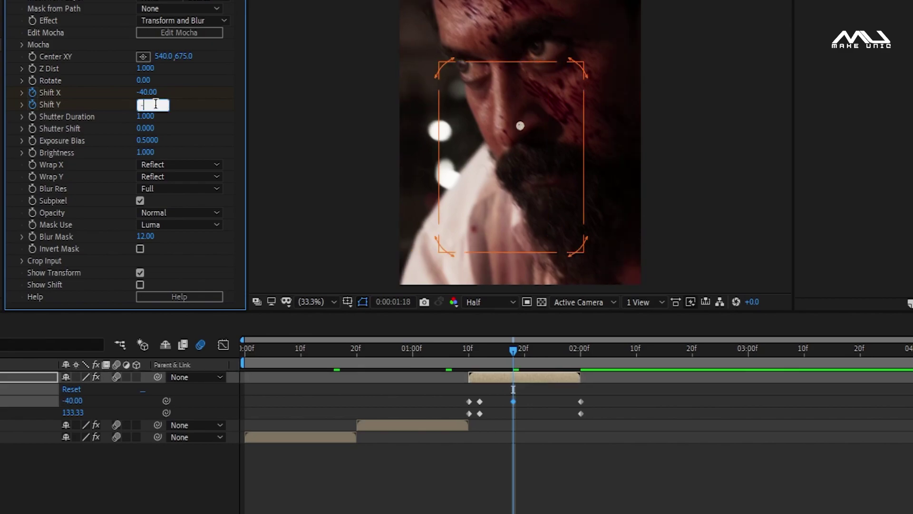
pyautogui.write('-40')
pyautogui.click(557, 492)
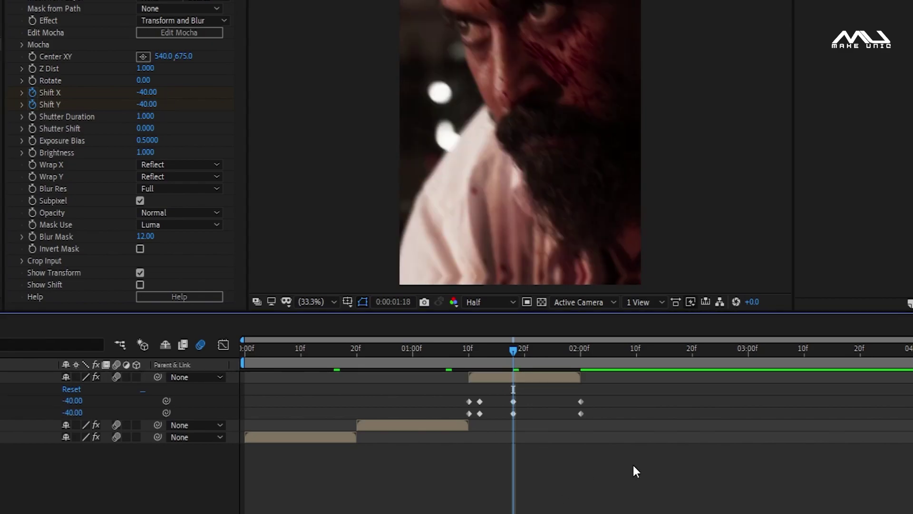
# - Key Shift X and Shift Y to 20 at 0:00:01:26, then Easy Ease all shake keyframes
pyautogui.press('space')
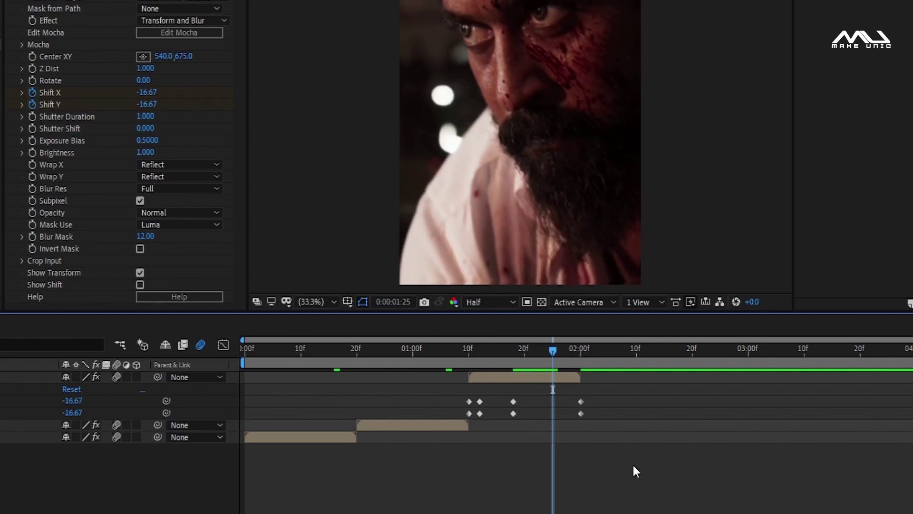
pyautogui.click(143, 93)
pyautogui.write('20')
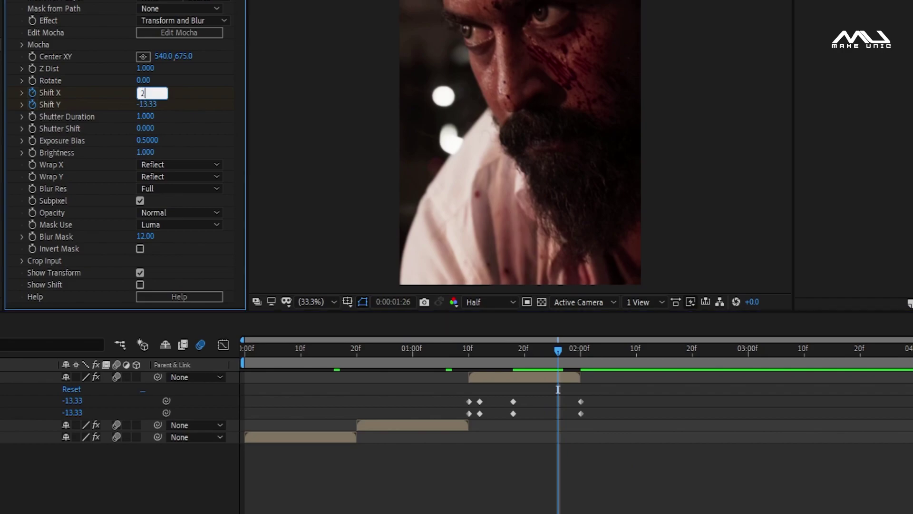
pyautogui.click(145, 104)
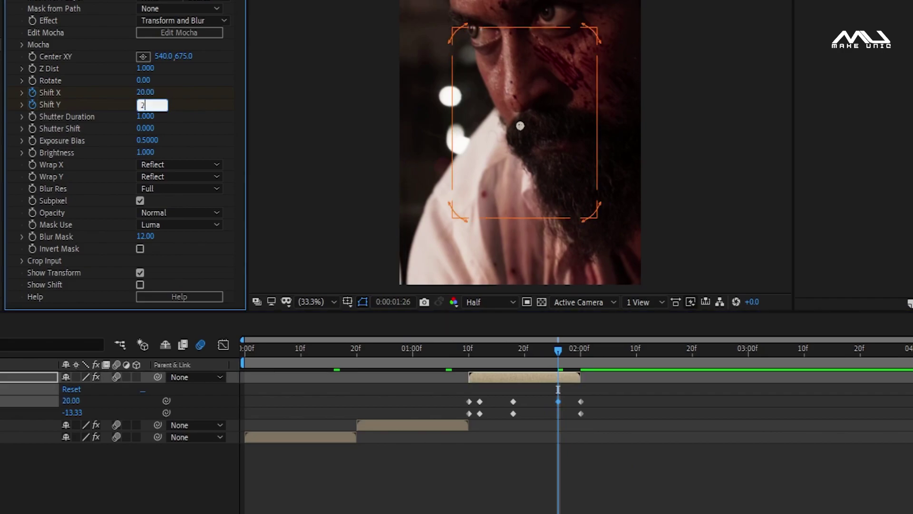
pyautogui.write('20')
pyautogui.click(523, 471)
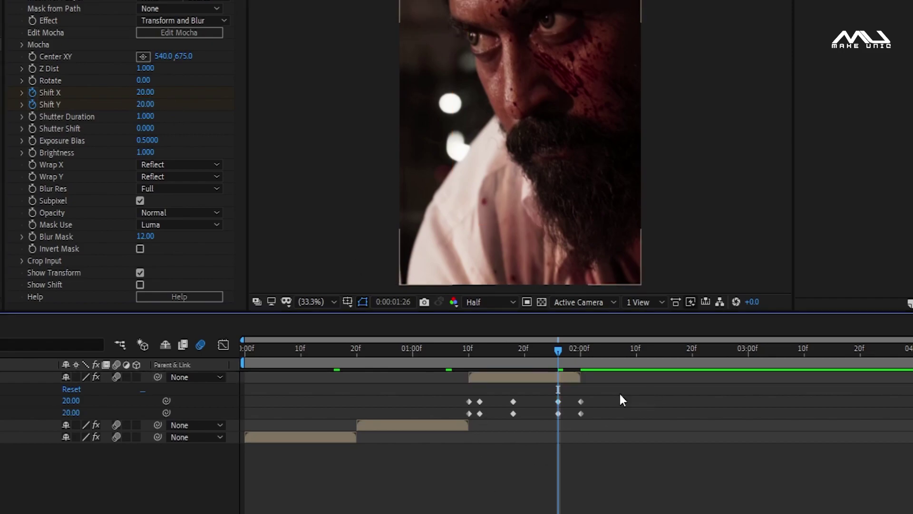
pyautogui.moveTo(650, 387); pyautogui.dragTo(444, 416)
pyautogui.press('F9')
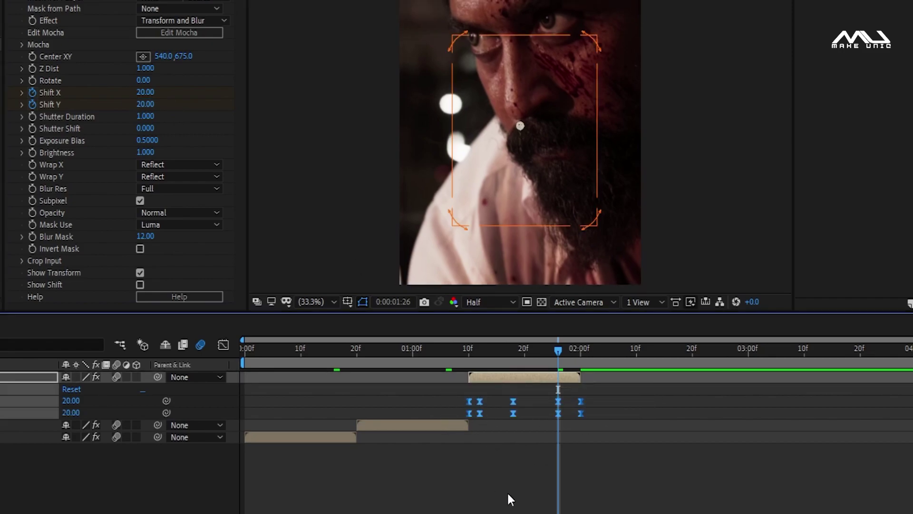
# - Slide layer 3's first Shift X/Y keyframes earlier so both read 90.62 at 0:00:01:11
pyautogui.click(507, 491)
pyautogui.click(505, 379)
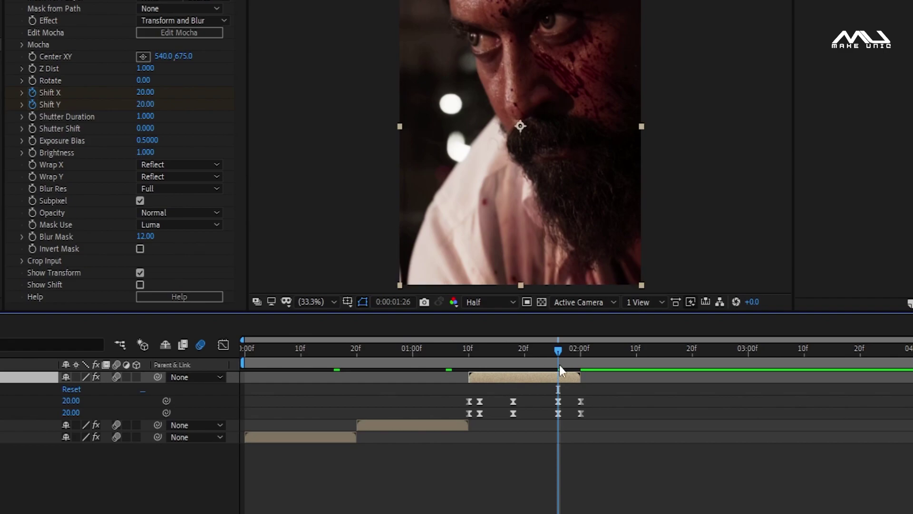
pyautogui.click(477, 360)
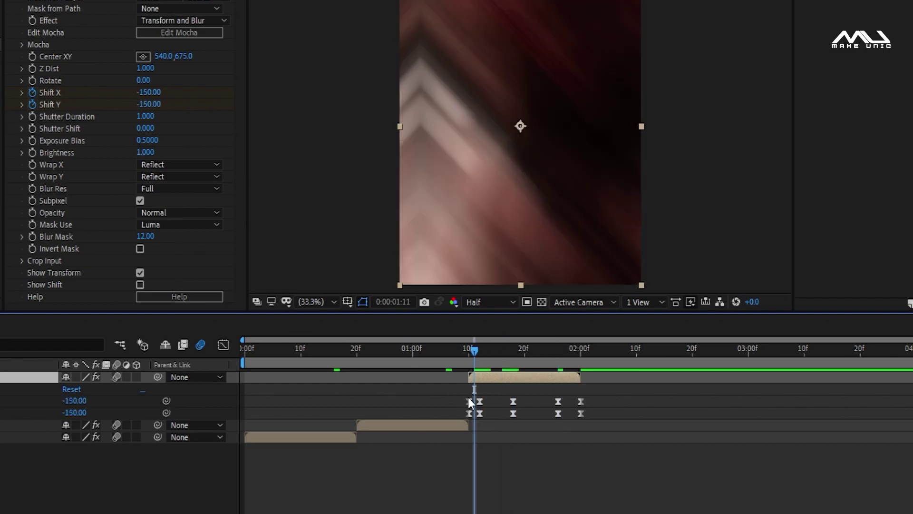
pyautogui.moveTo(465, 397); pyautogui.dragTo(469, 414)
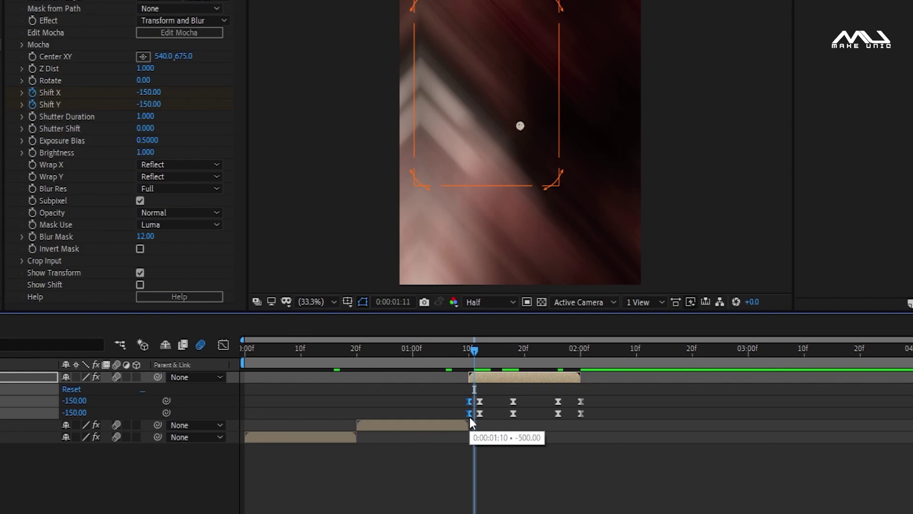
pyautogui.moveTo(469, 417); pyautogui.dragTo(458, 415)
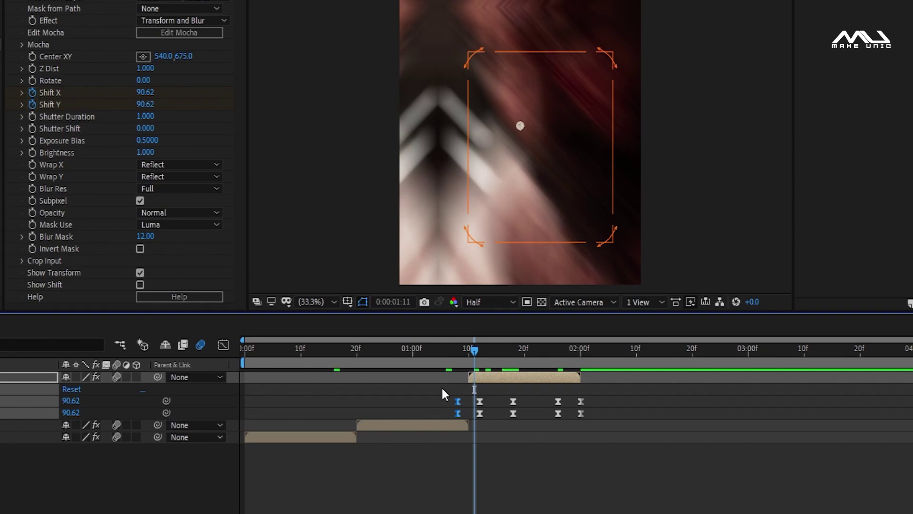
pyautogui.click(611, 485)
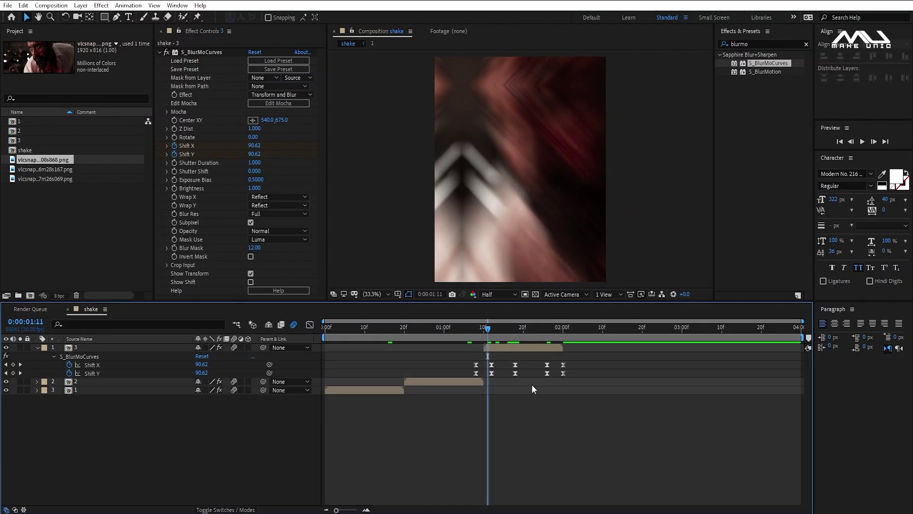
# - Collapse layer 3, end the work area at 0:00:00:19 on clip 1, and preview from the start
pyautogui.press('u')
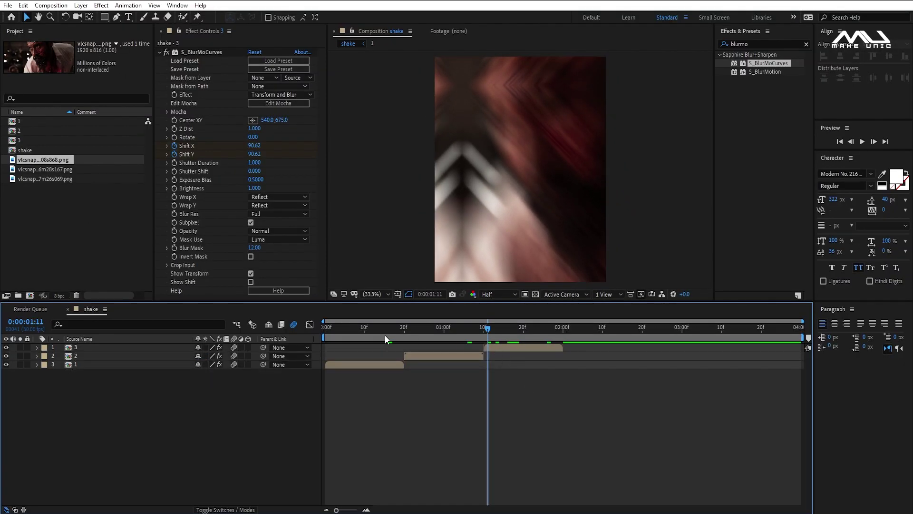
pyautogui.click(402, 364)
pyautogui.press('o')
pyautogui.click(392, 365)
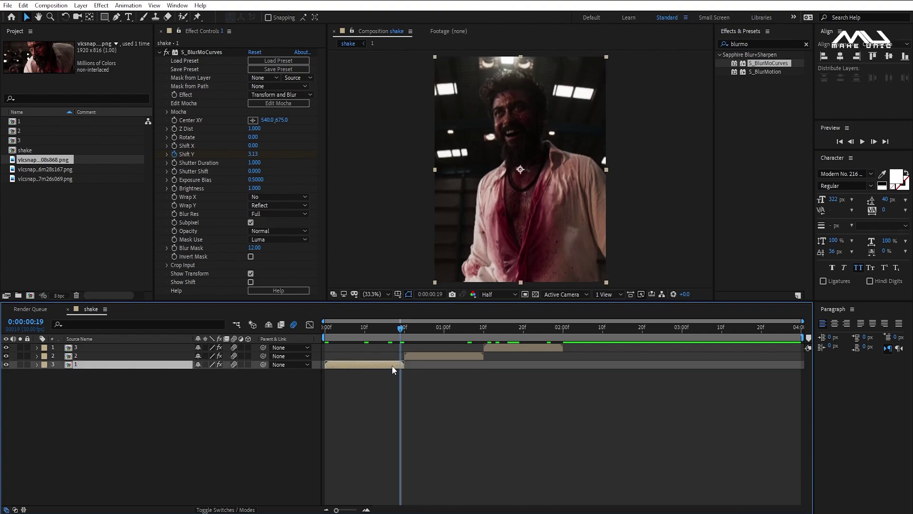
pyautogui.press('n')
pyautogui.moveTo(355, 327); pyautogui.dragTo(324, 329)
pyautogui.press('space')
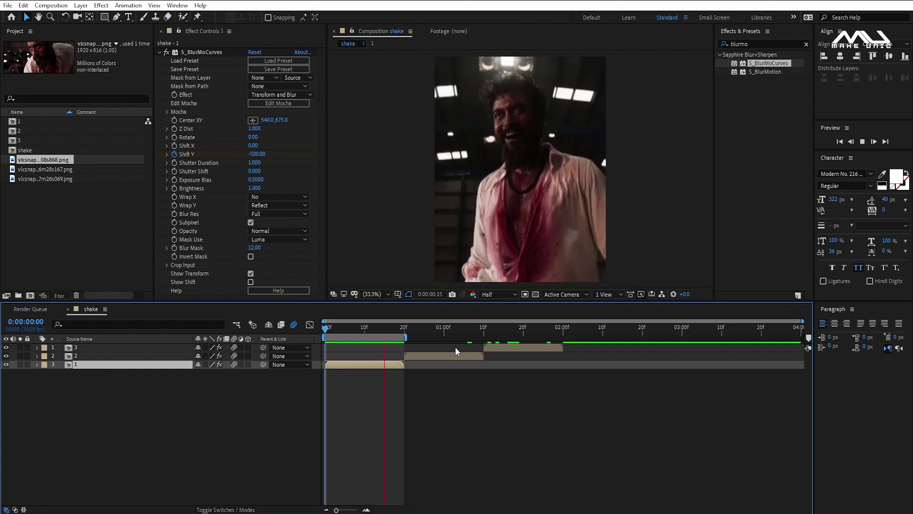
pyautogui.press('space')
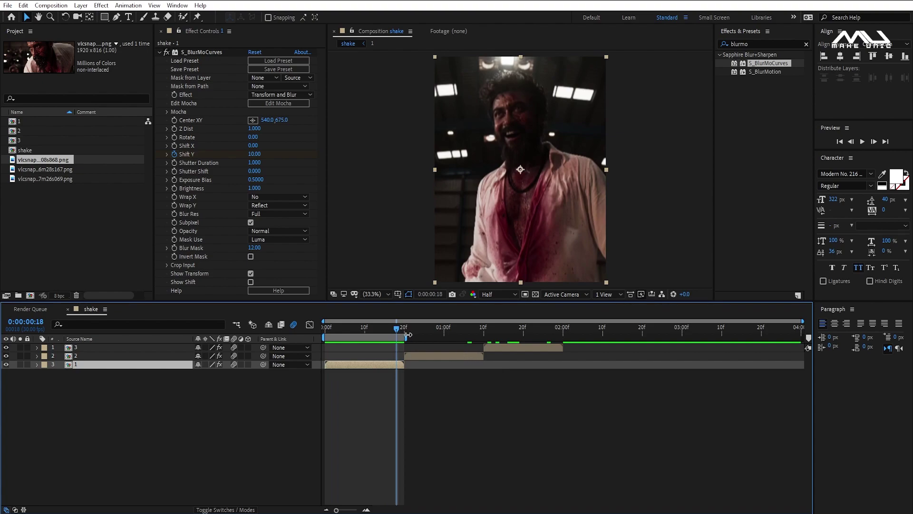
# - Set the work area from about 20f to 1:10 and preview the cut into the second clip
pyautogui.moveTo(407, 334); pyautogui.dragTo(486, 332)
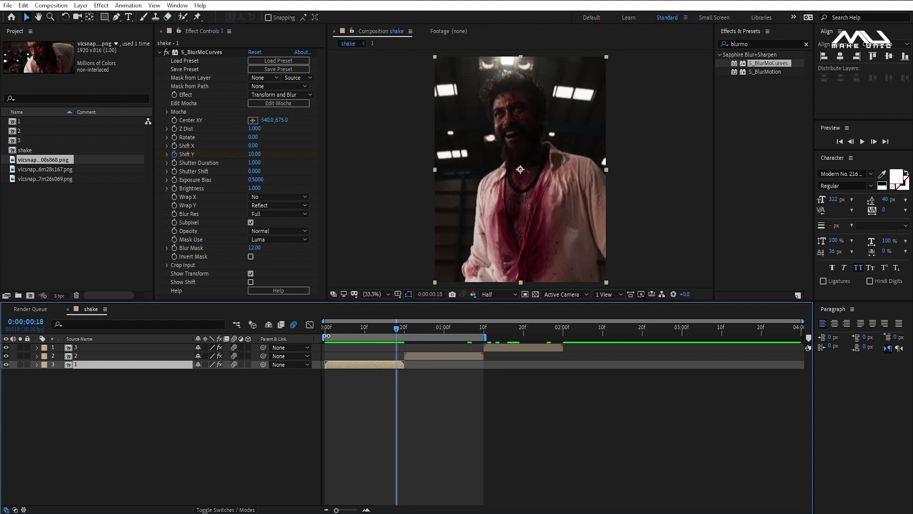
pyautogui.moveTo(327, 336); pyautogui.dragTo(403, 336)
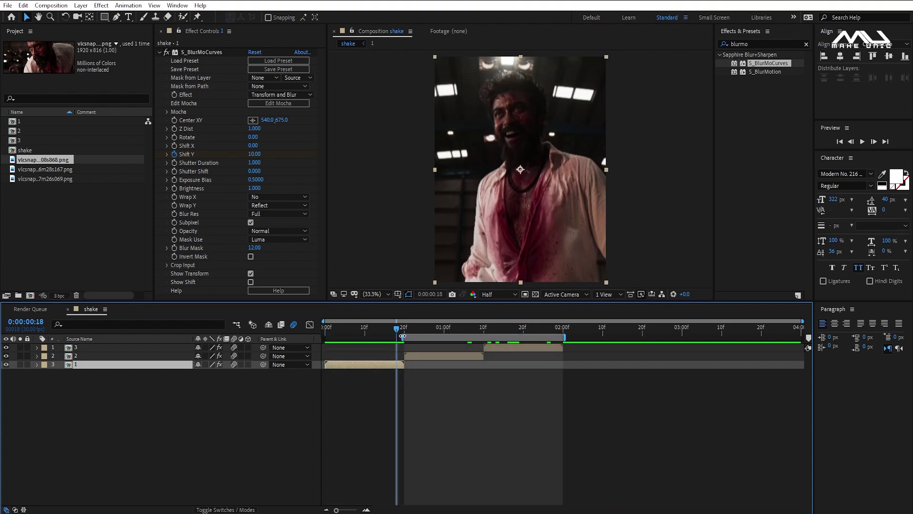
pyautogui.moveTo(566, 337); pyautogui.dragTo(485, 338)
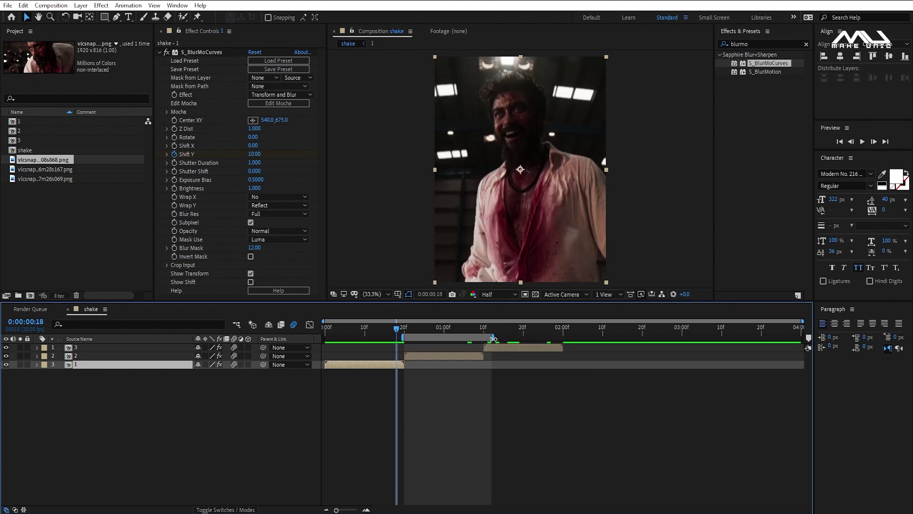
pyautogui.press('space')
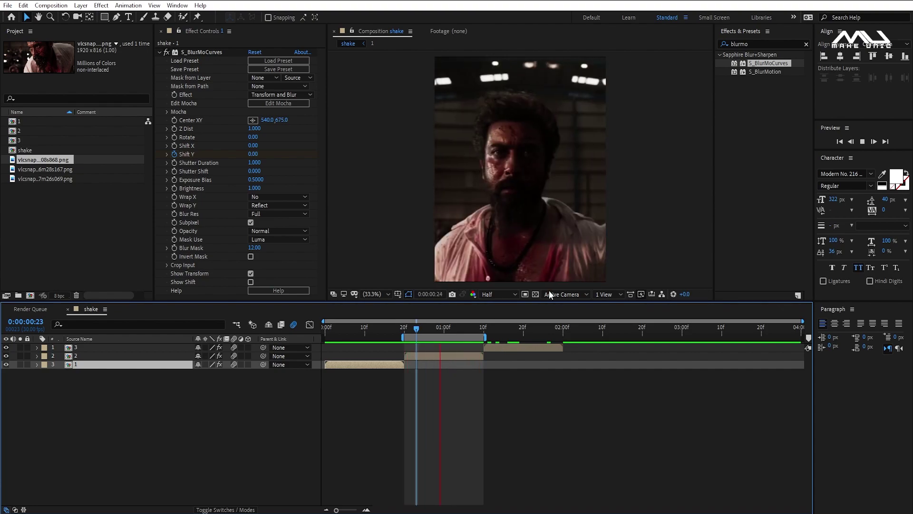
pyautogui.press('space')
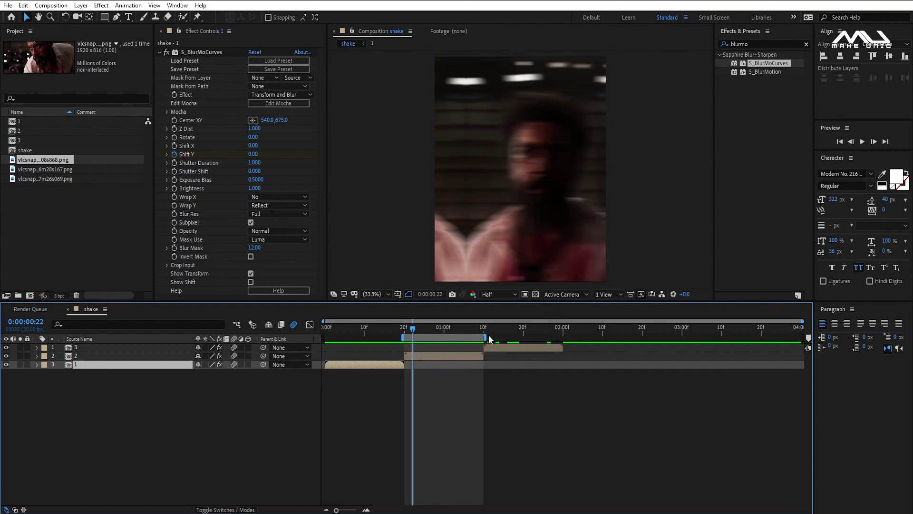
# - Move the work area to 0:00:01:10–2:00 and preview the third clip's shake transition
pyautogui.moveTo(487, 337); pyautogui.dragTo(568, 333)
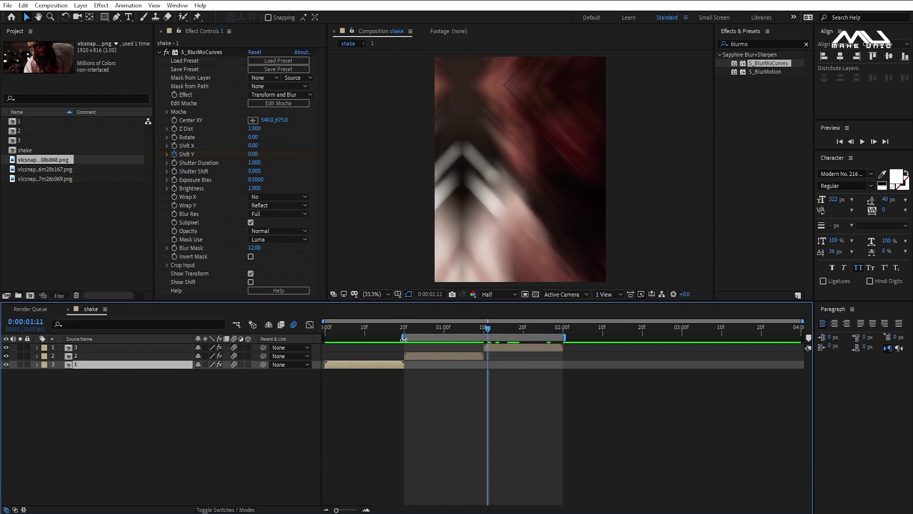
pyautogui.moveTo(403, 339); pyautogui.dragTo(482, 337)
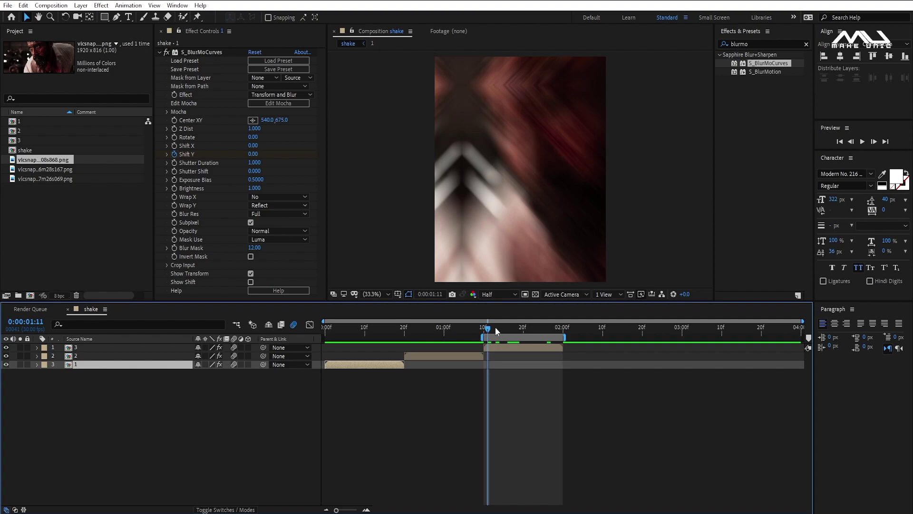
pyautogui.click(485, 332)
pyautogui.press('space')
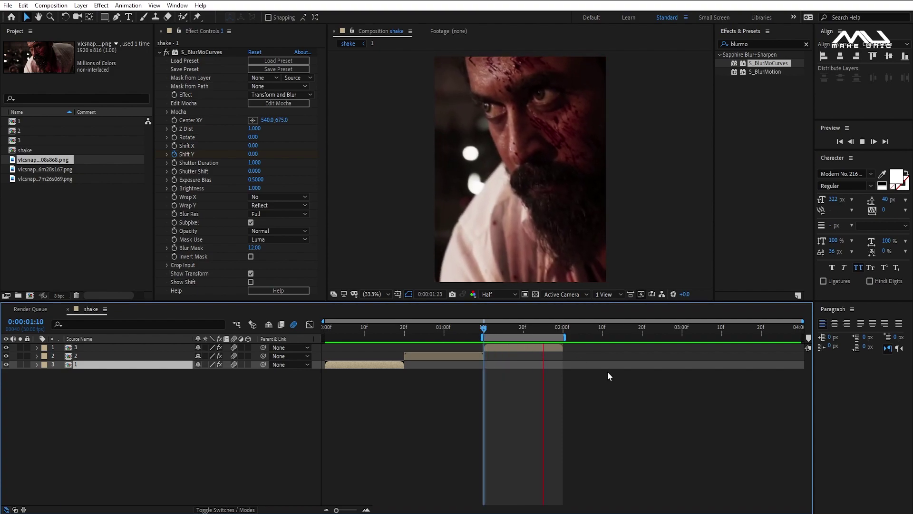
pyautogui.press('space')
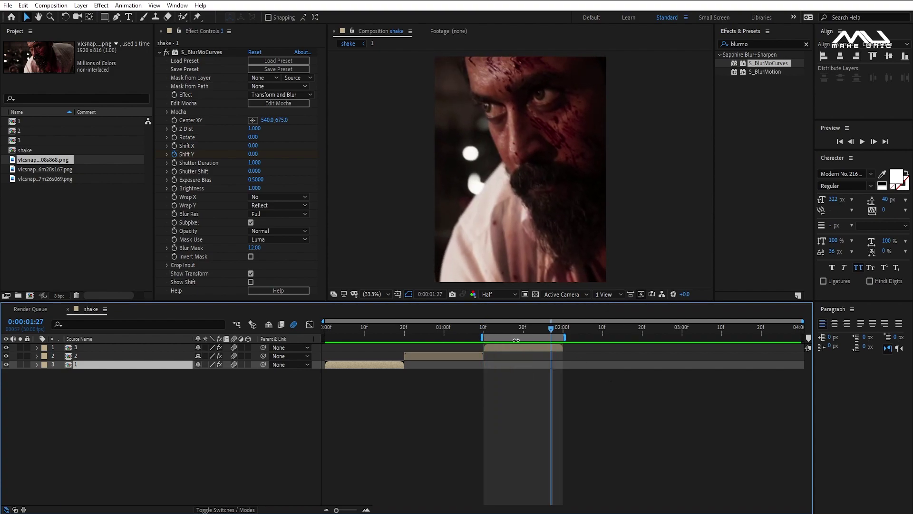